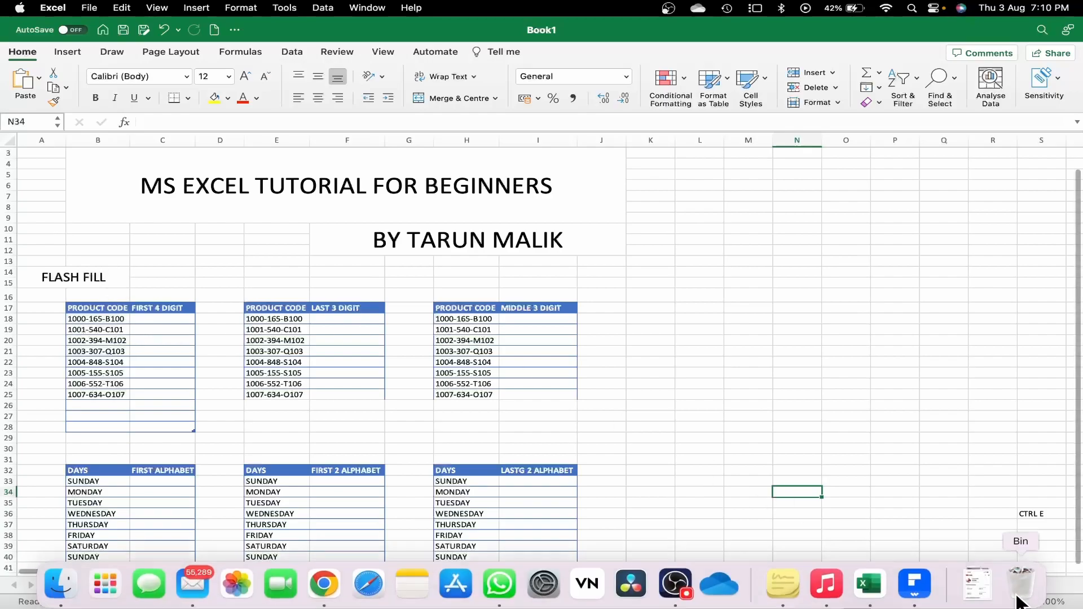
click(1025, 602)
click(1025, 602)
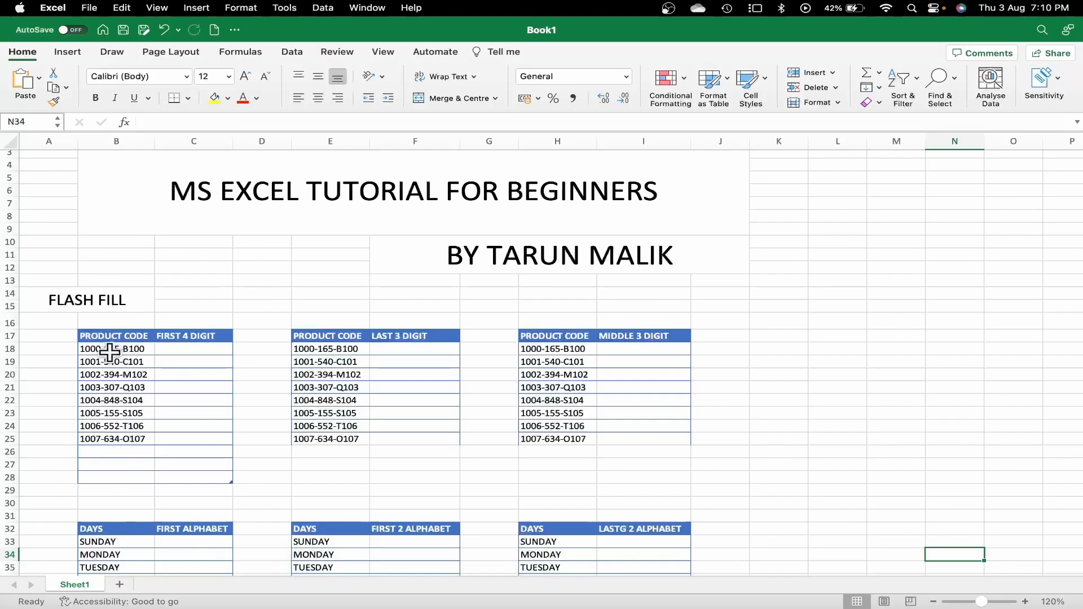
Enter 1000 in C18 as the example and Flash Fill the rest of the FIRST 4 DIGIT column
click(171, 351)
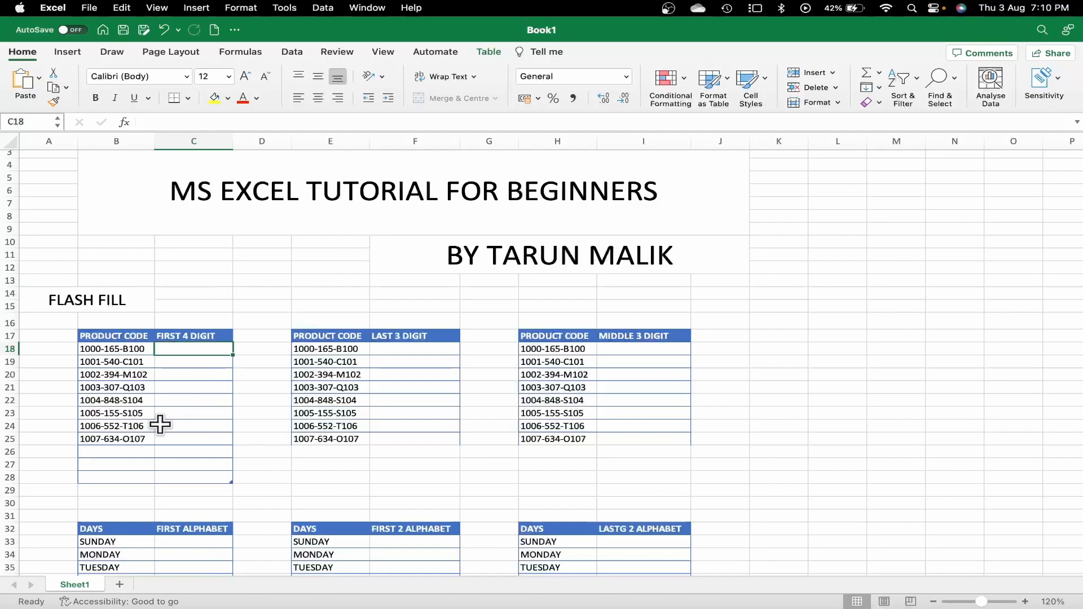
click(194, 317)
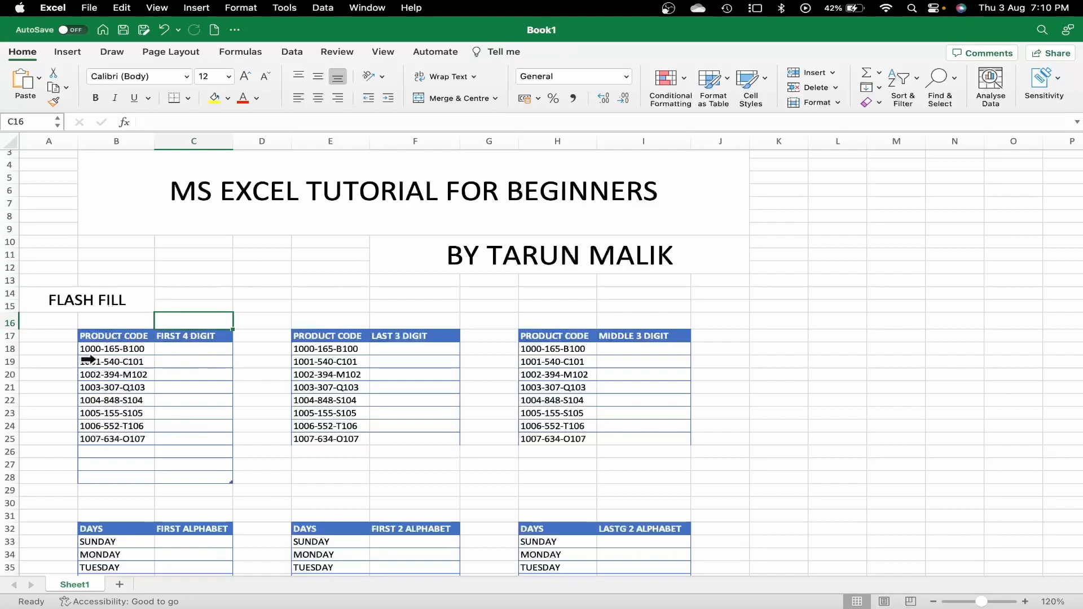
click(180, 350)
text(1000)
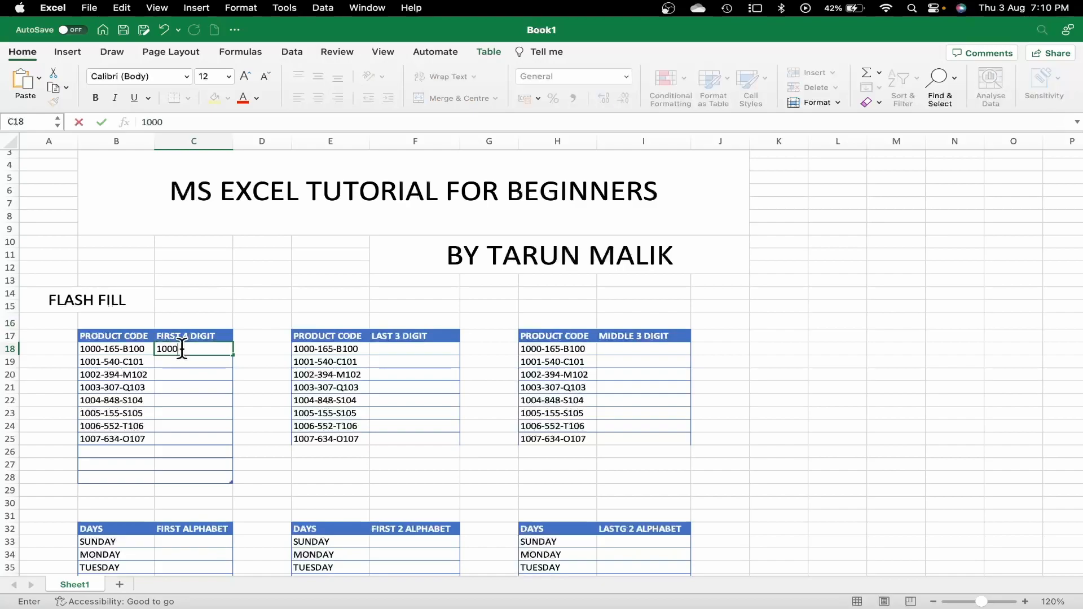
key(Return)
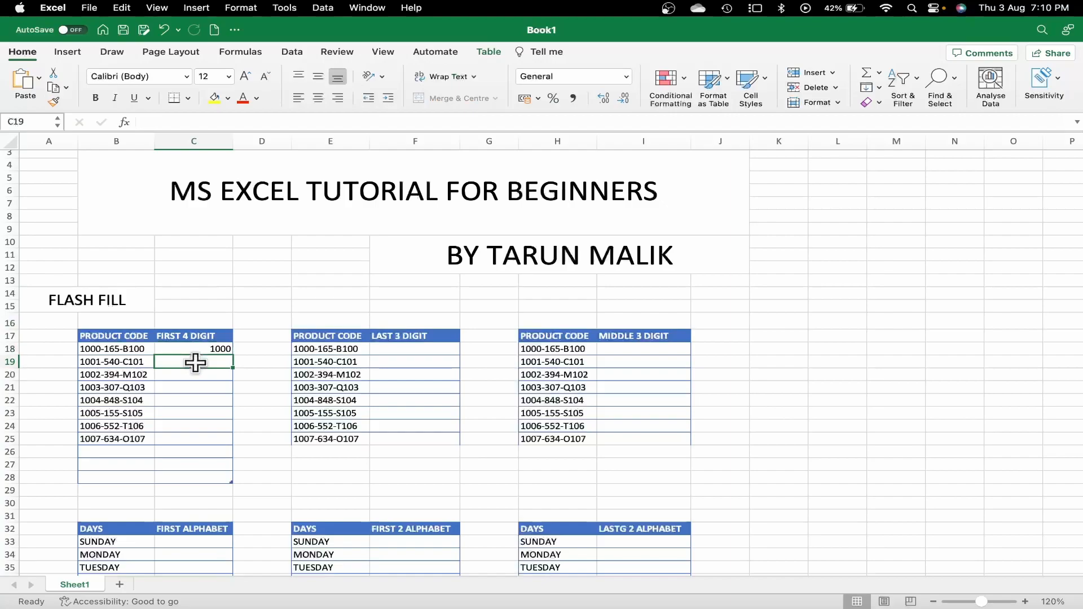
key(super+e)
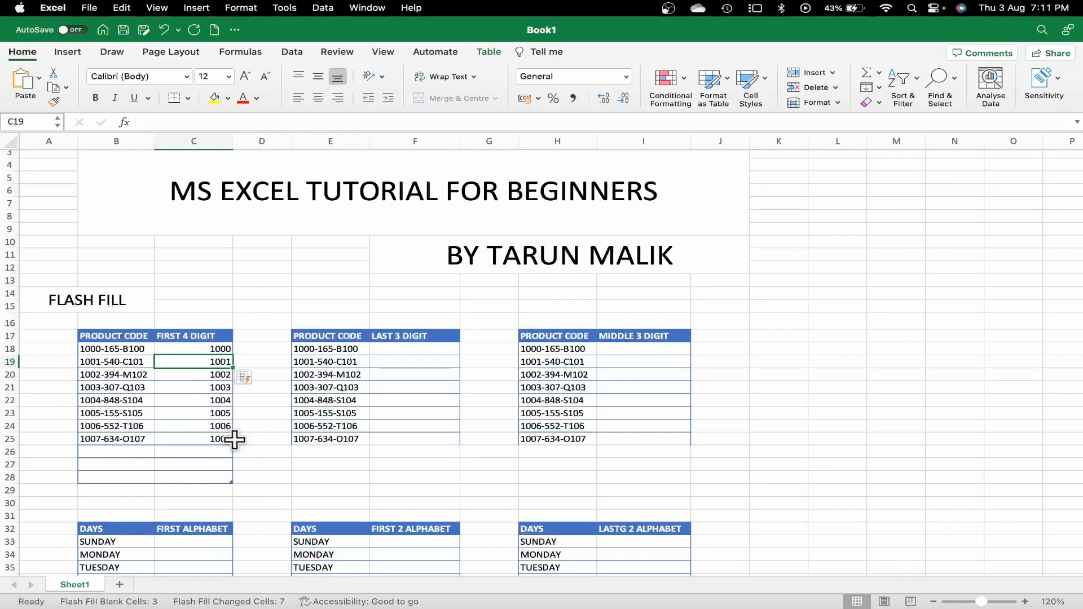
Try to Flash Fill the LAST 3 DIGIT column from the single example 100 in F18
click(418, 349)
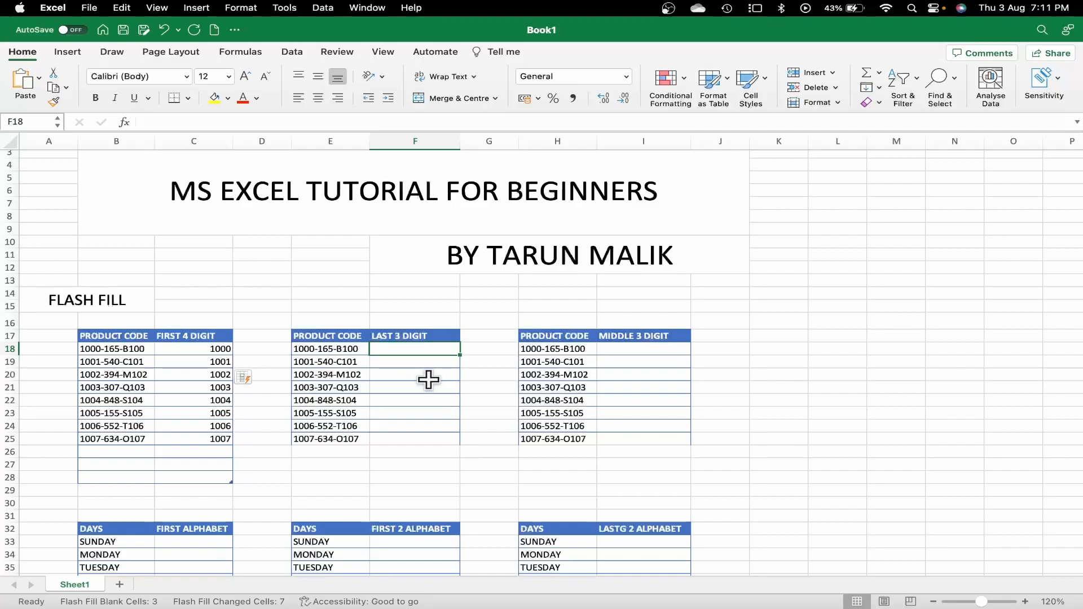
text(100)
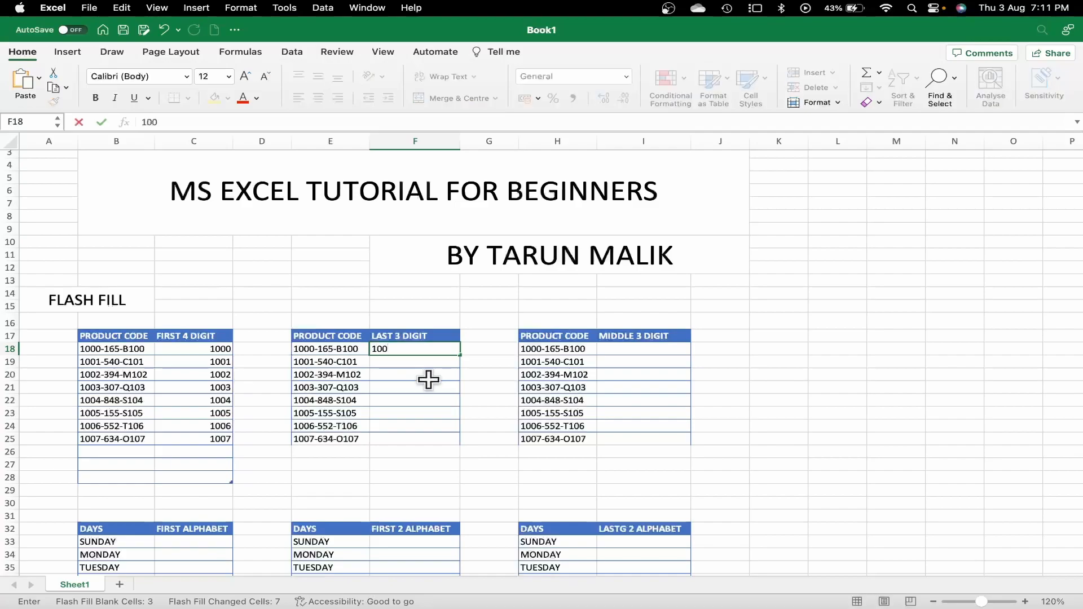
key(Return)
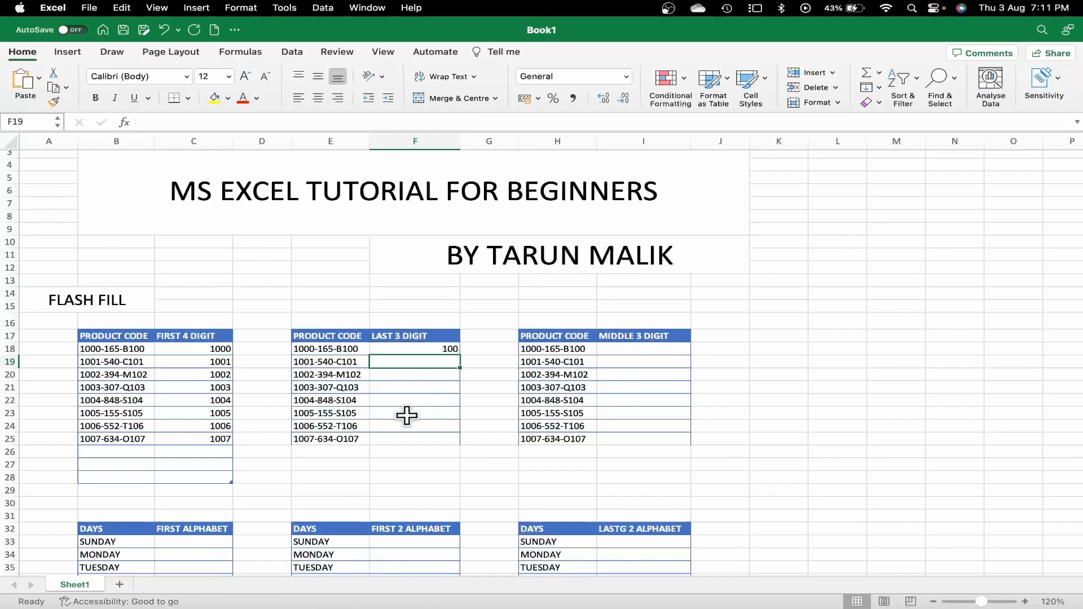
key(ctrl+e)
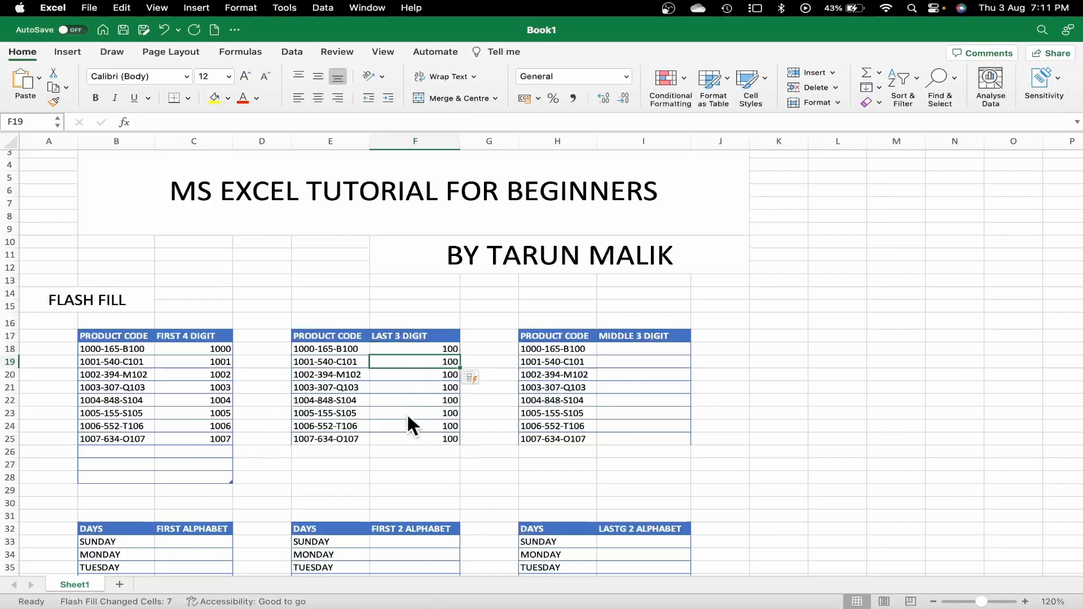
Clear all entries under LAST 3 DIGIT in F18:F25, cancelling the accidental cell move
key(Up)
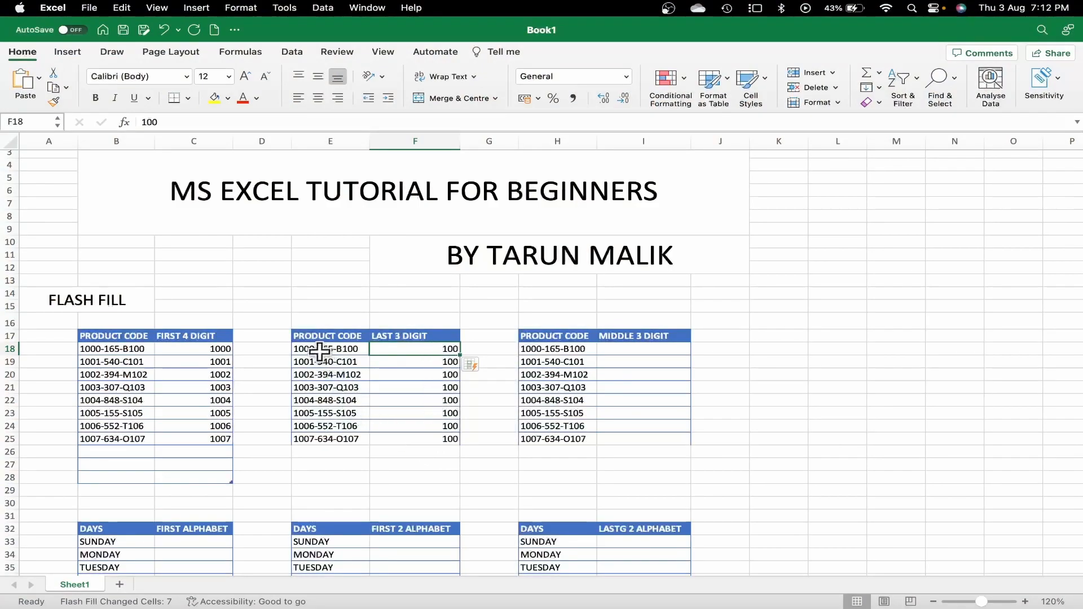
click(308, 350)
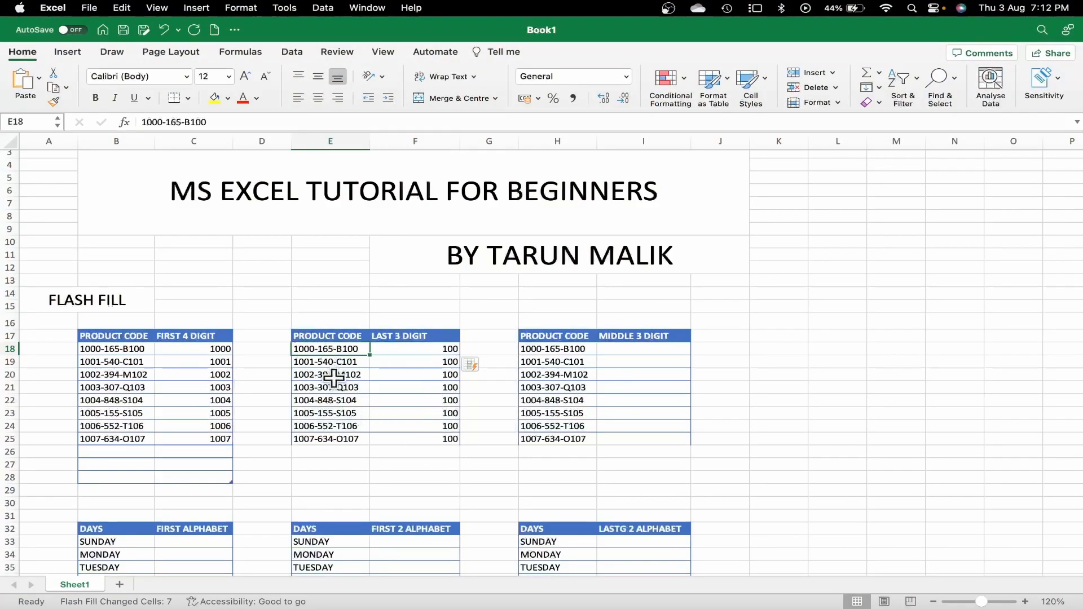
click(432, 351)
key(Delete)
key(Down)
key(Delete)
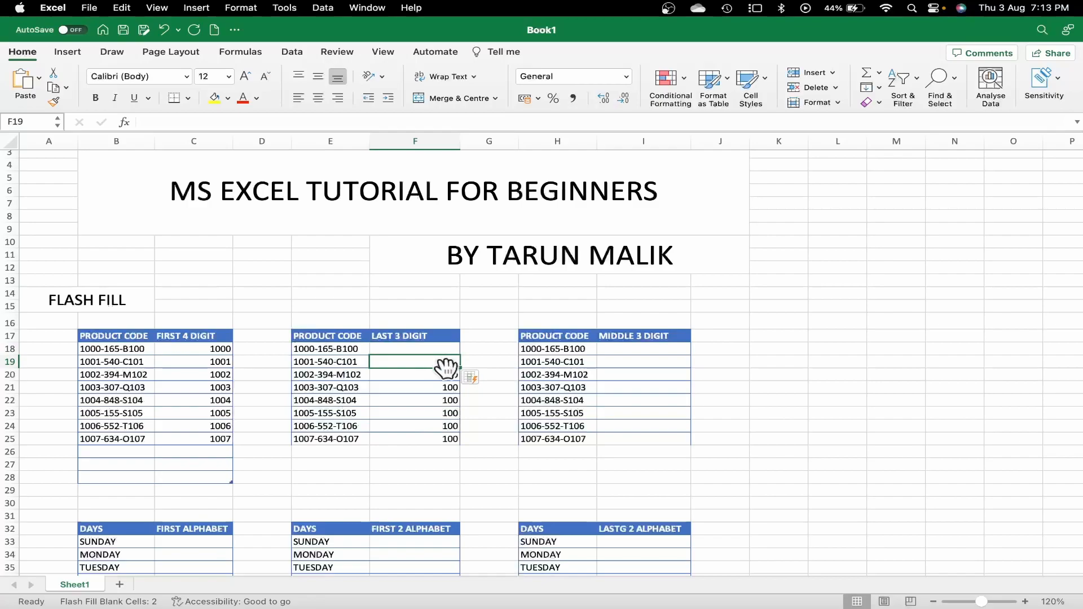
drag(443, 355, 442, 370)
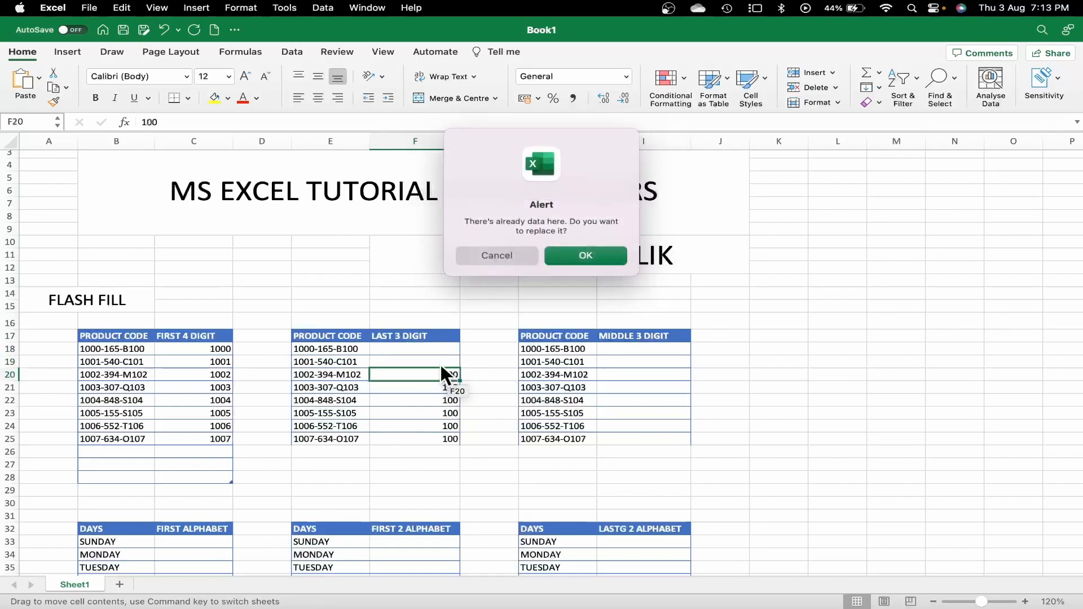
click(520, 256)
double_click(415, 348)
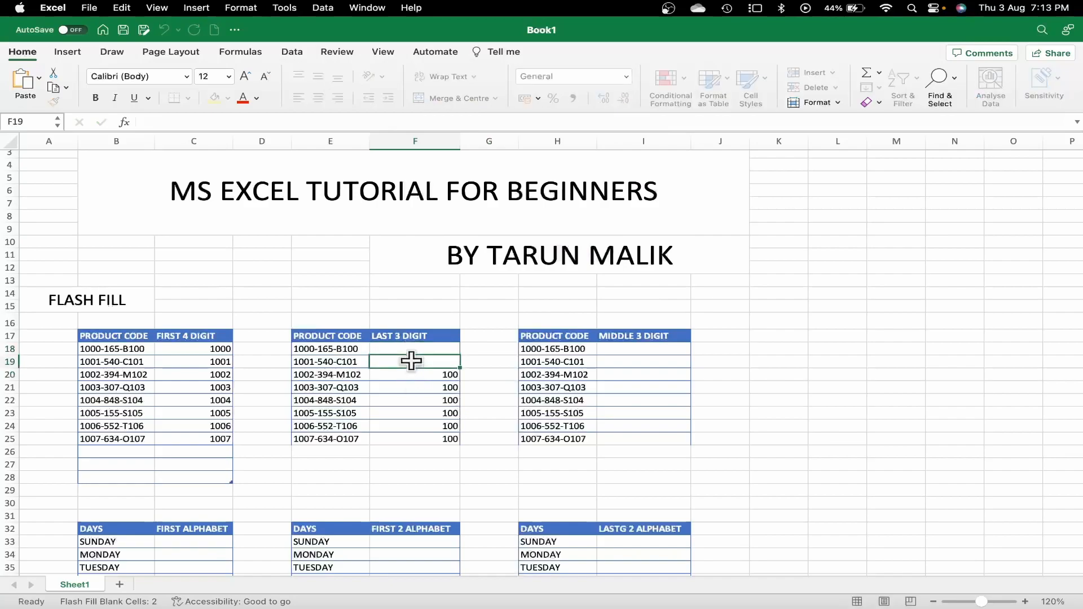
drag(413, 347, 416, 435)
key(Delete)
Enter the examples 100 in F18 and 101 in F19, and Flash Fill the rest of the LAST 3 DIGIT column
click(431, 350)
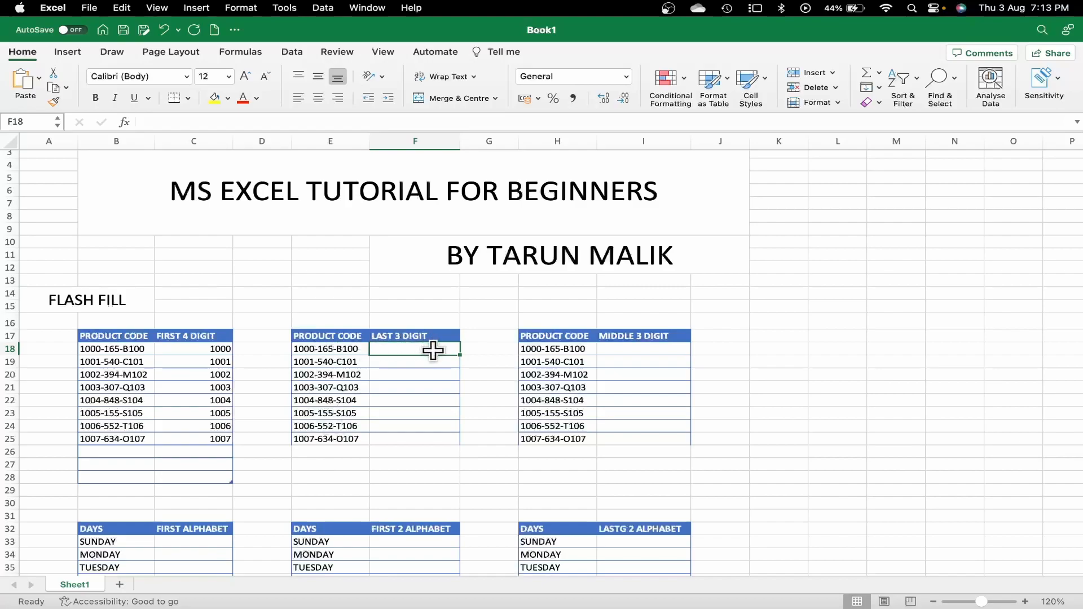
text(1)
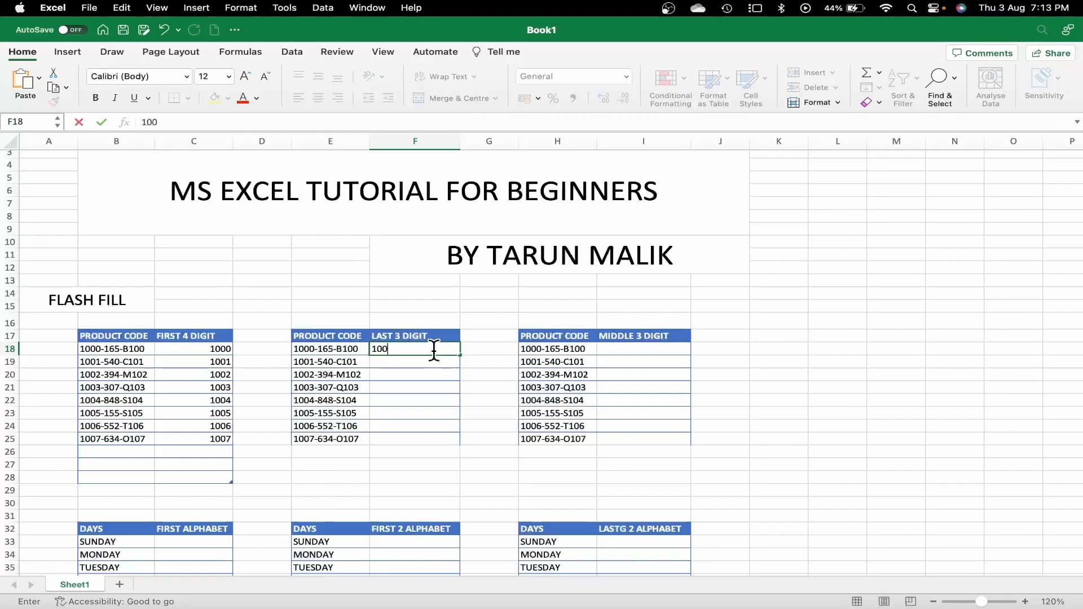
text(00)
key(Return)
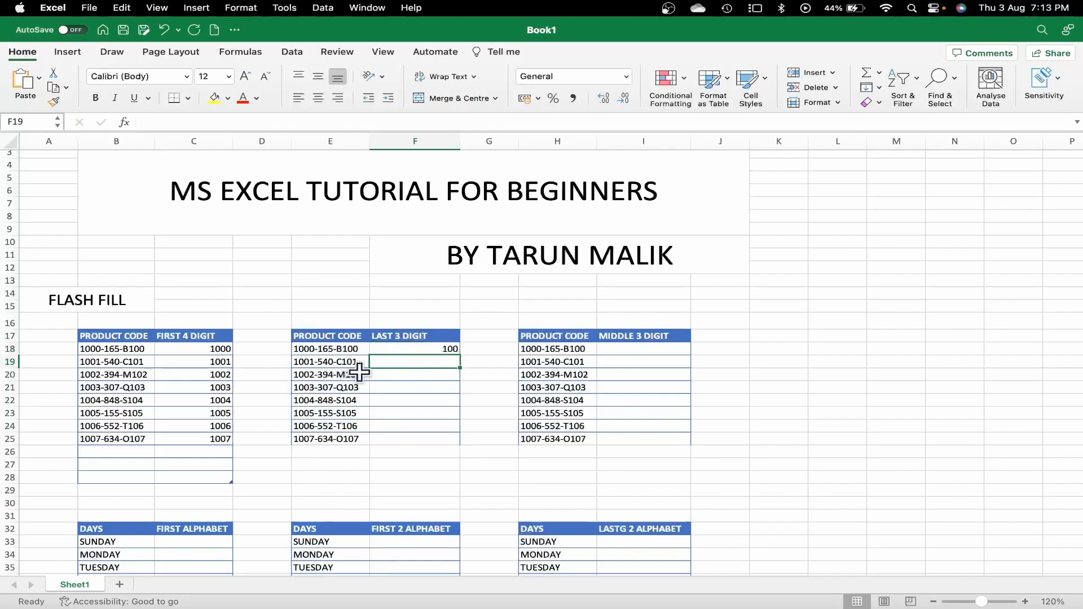
text(1)
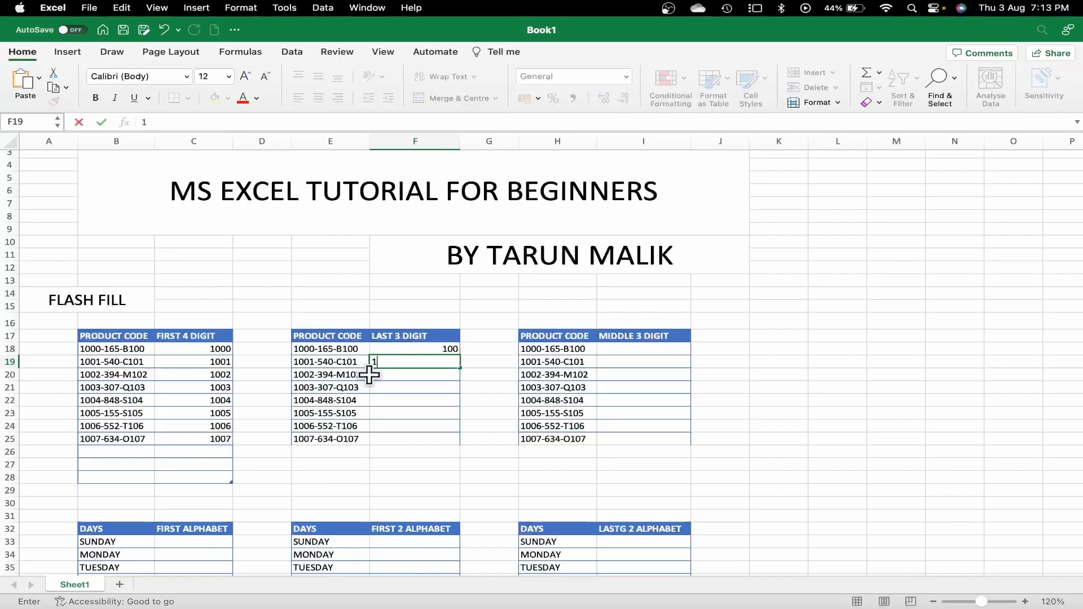
text(01)
click(390, 387)
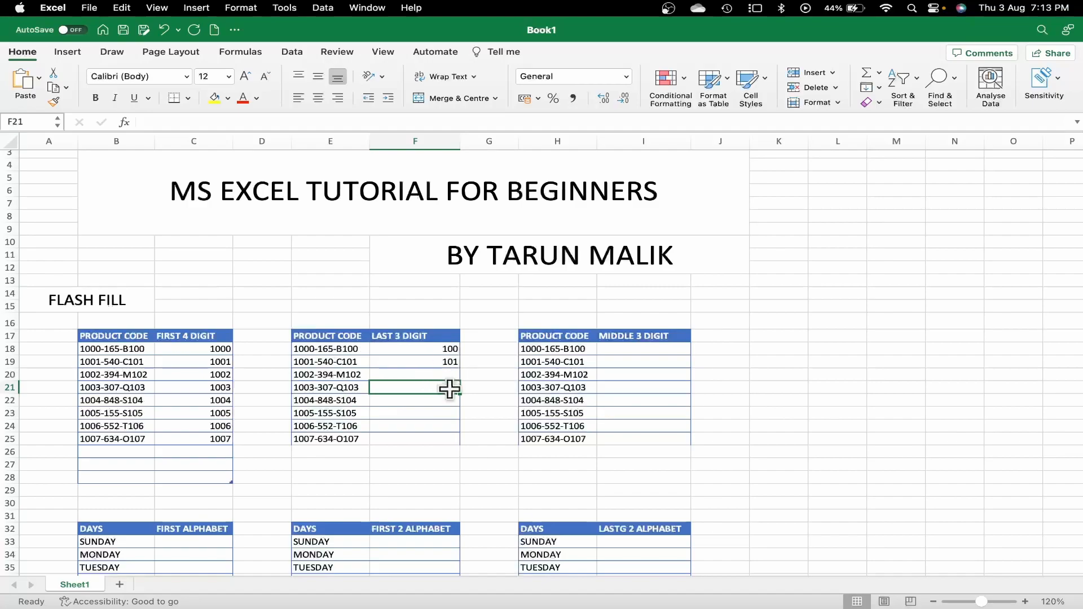
key(ctrl+e)
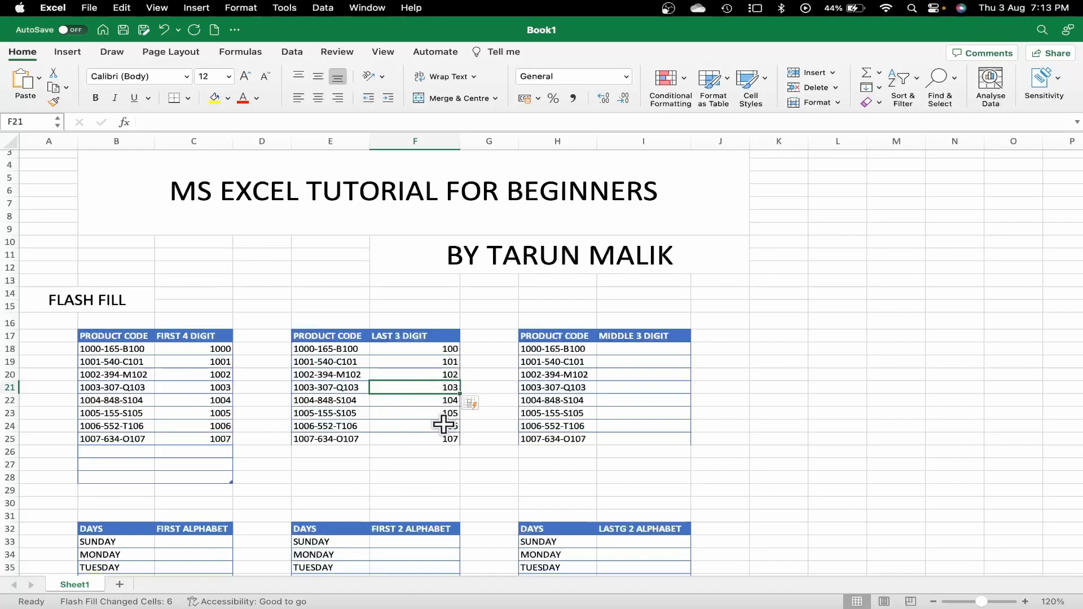
Enter 165 in I18 as the example and Flash Fill the rest of the MIDDLE 3 DIGIT column
click(641, 353)
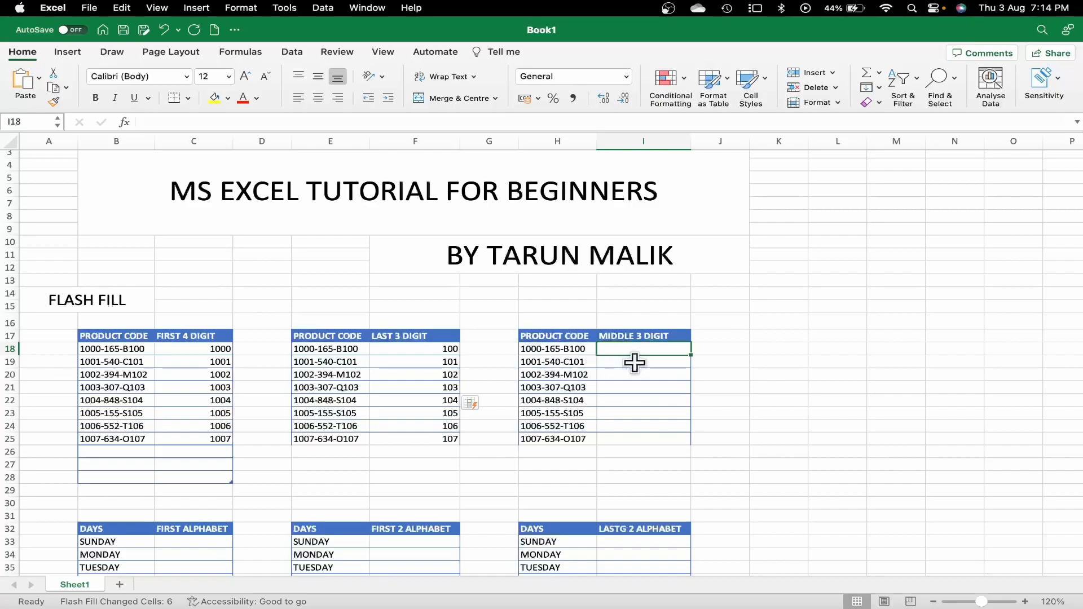
text(165)
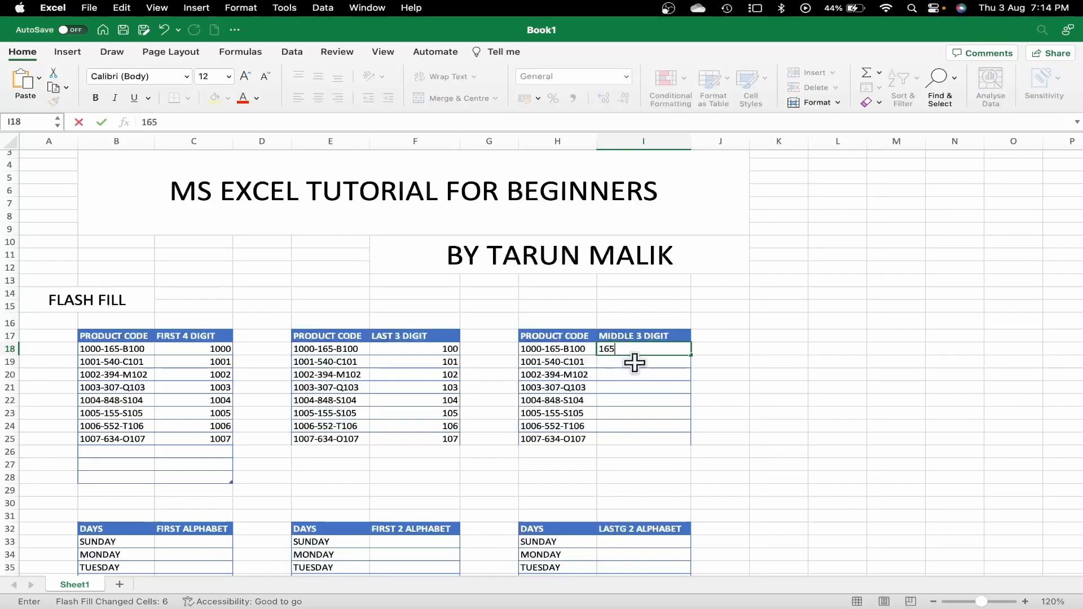
key(Return)
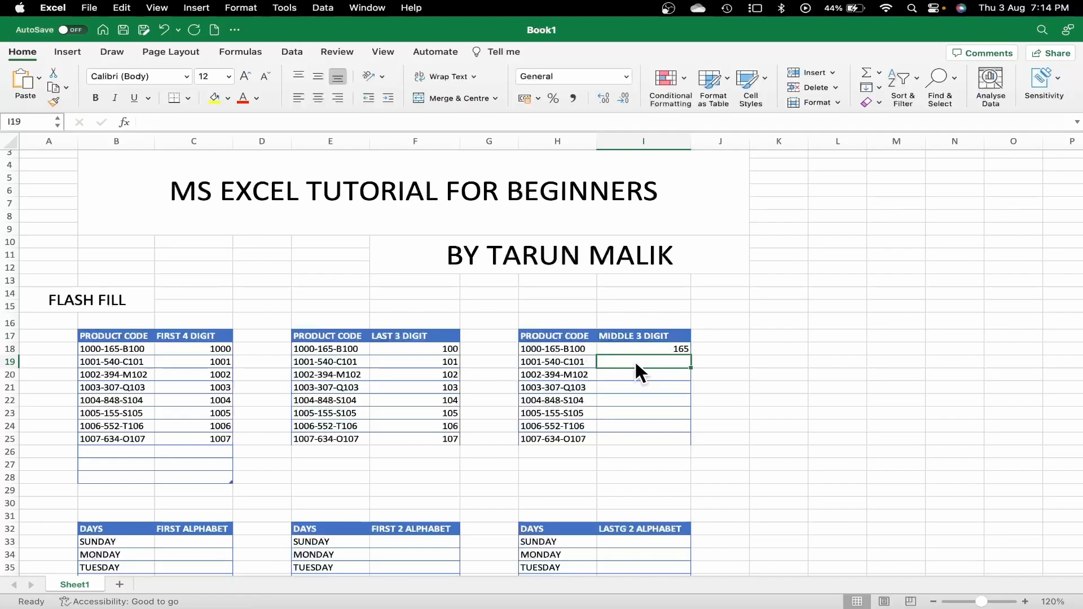
key(ctrl+e)
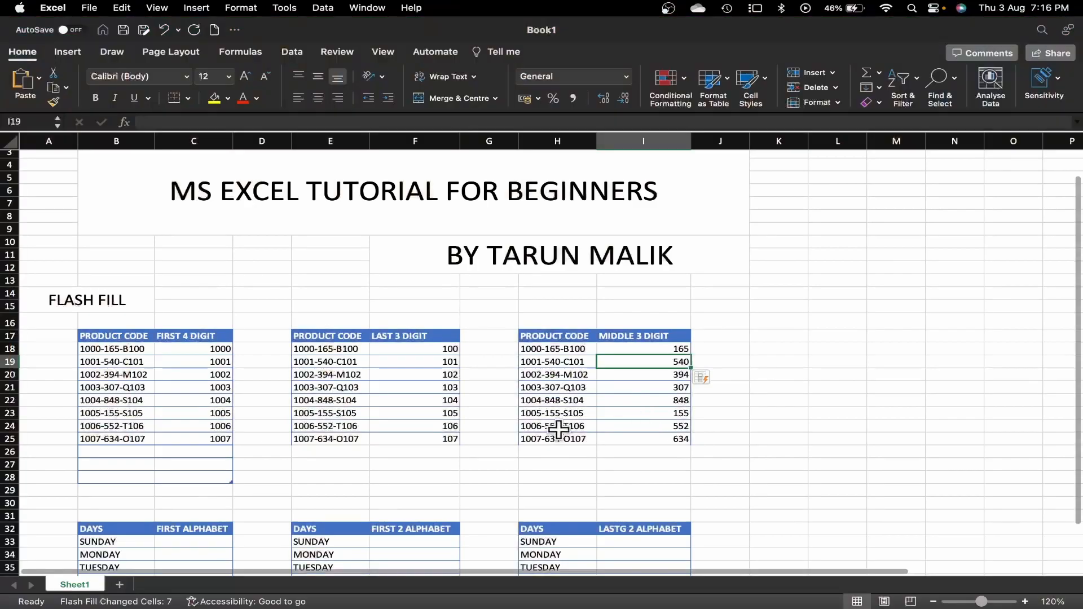
Enter S in C33 as the example for SUNDAY and Flash Fill the rest of the FIRST ALPHABET column
scroll(556, 423, down, 2)
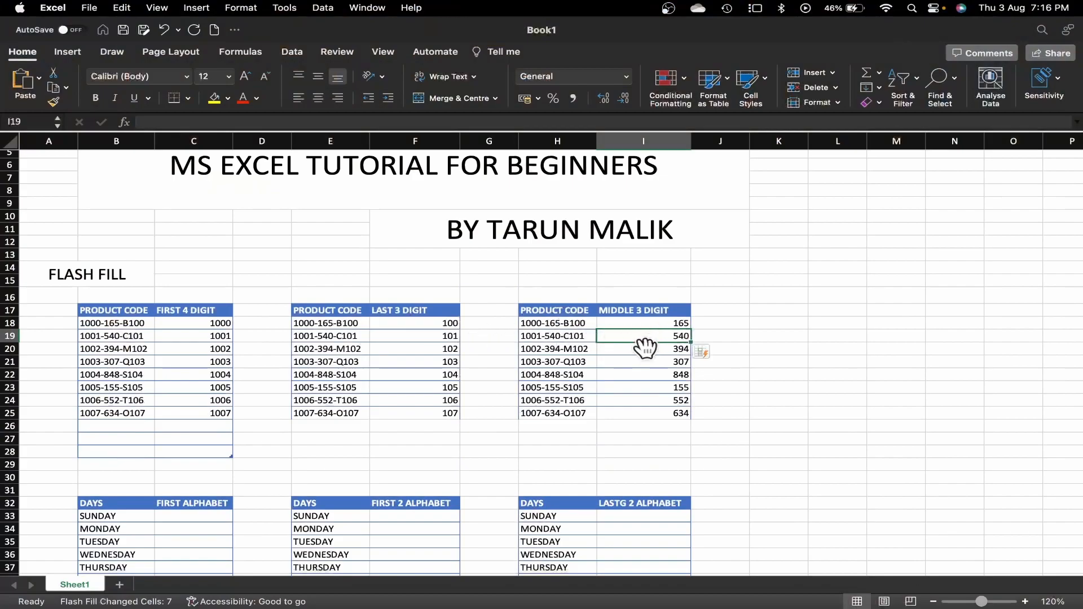
scroll(645, 348, down, 5)
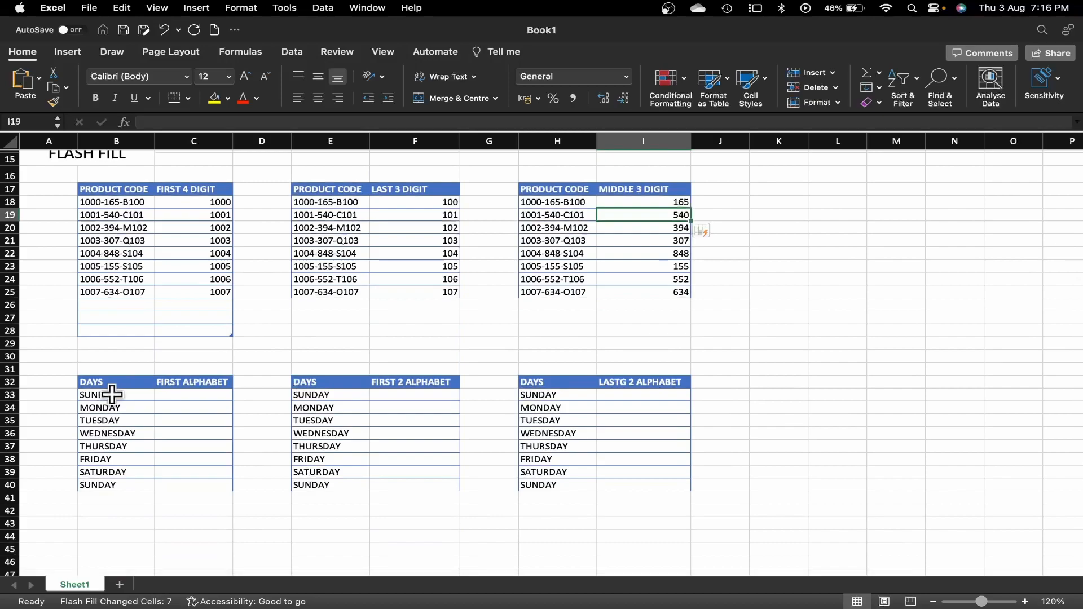
scroll(112, 395, up, 2)
scroll(197, 389, up, 5)
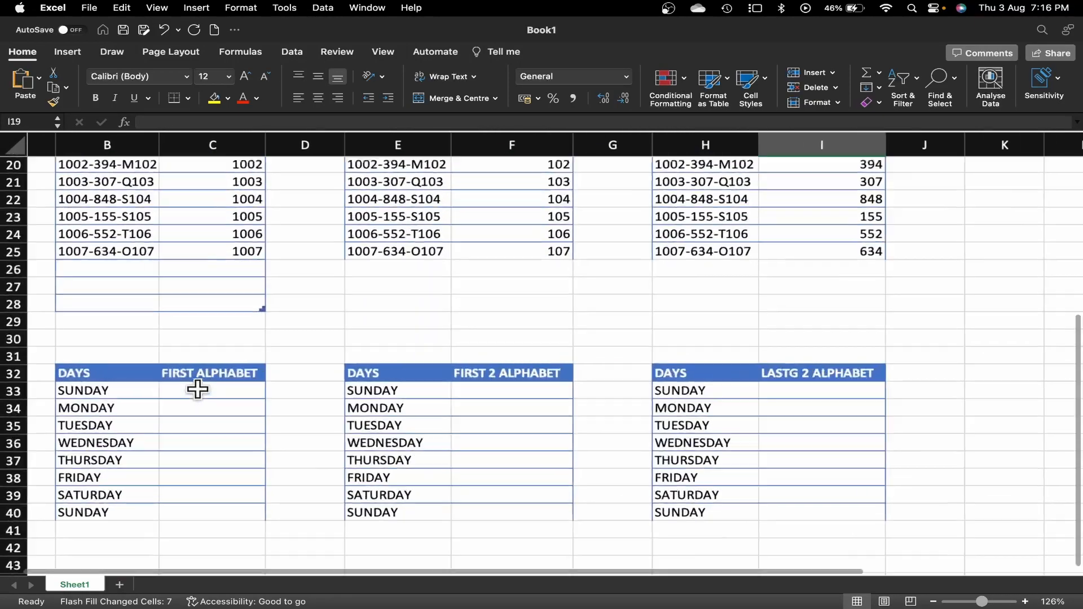
scroll(180, 402, down, 3)
double_click(221, 403)
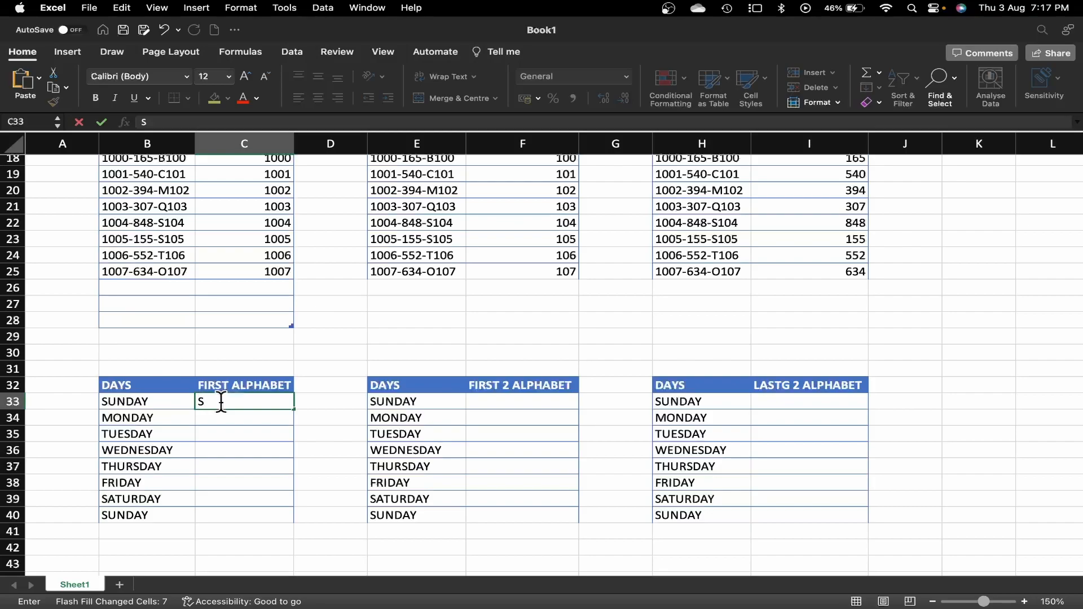
text(S)
key(Return)
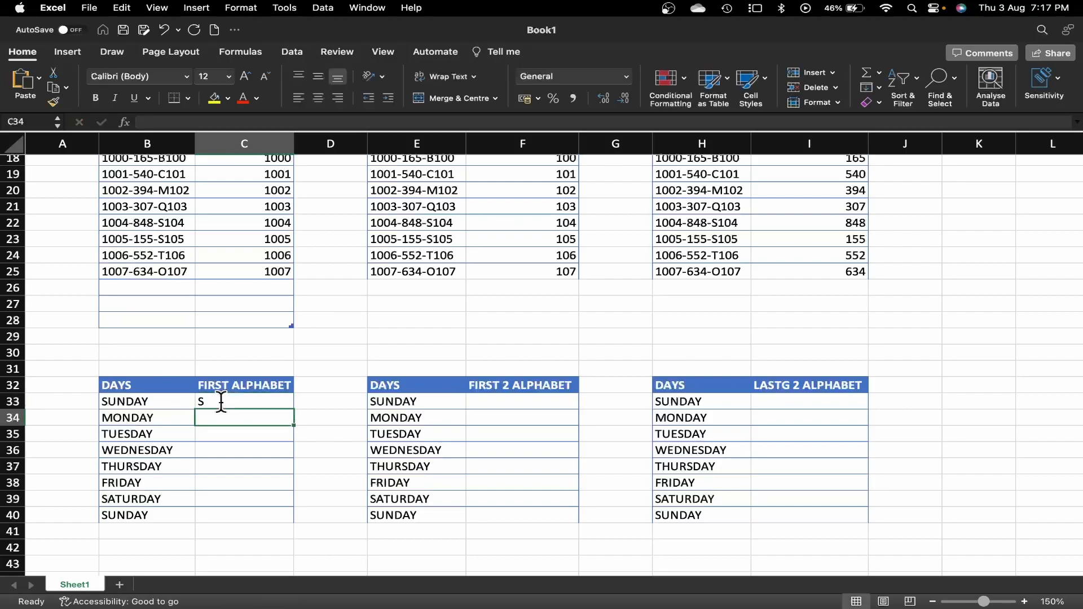
key(ctrl+e)
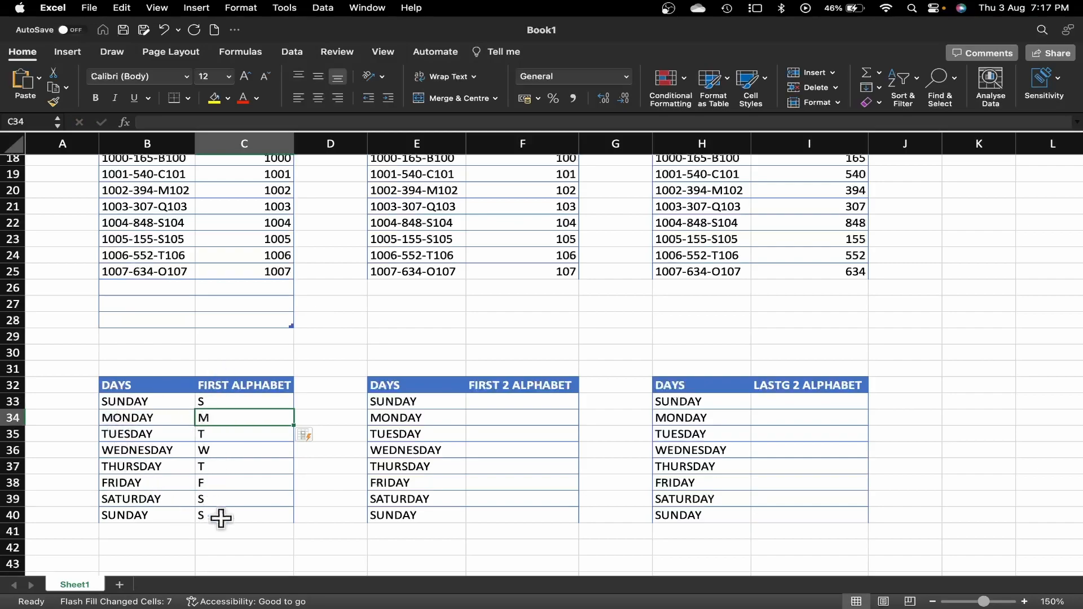
Enter SU in F33 as the example for SUNDAY and Flash Fill the rest of the FIRST 2 ALPHABET column
click(522, 399)
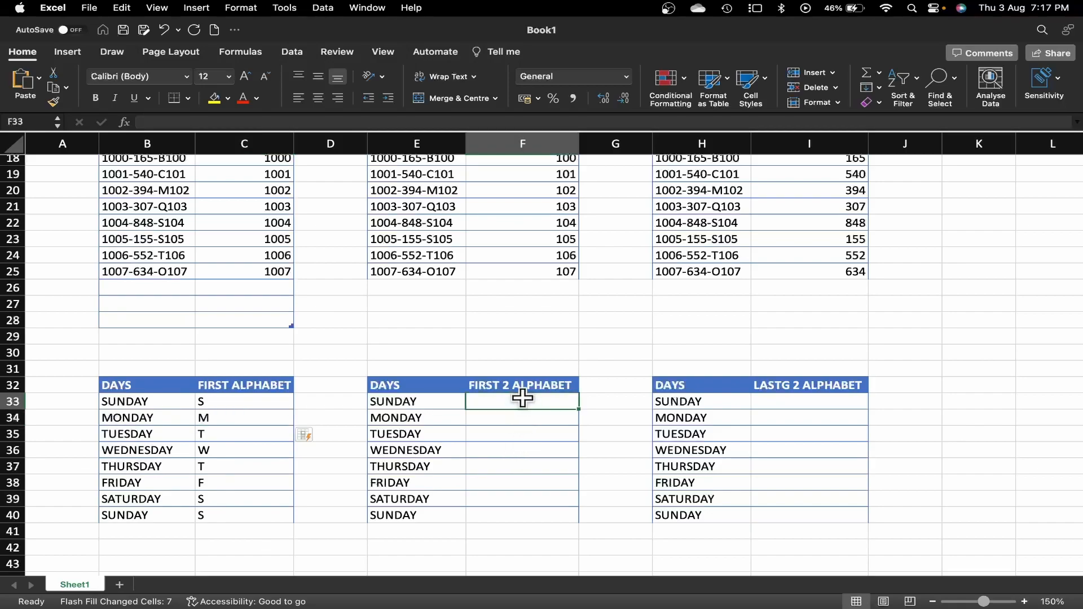
text(SU)
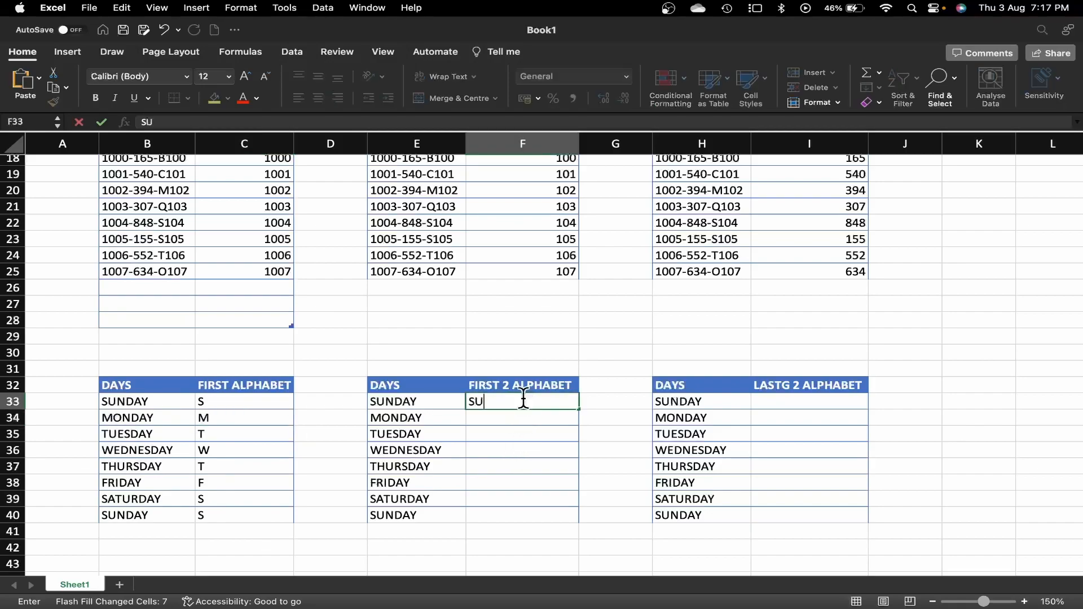
key(Return)
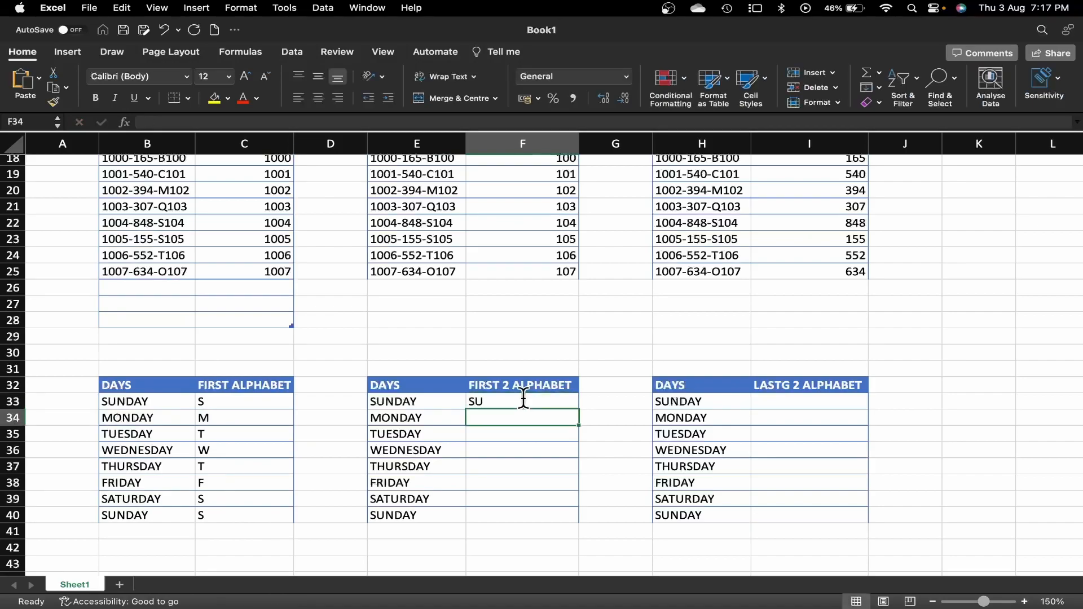
key(ctrl+e)
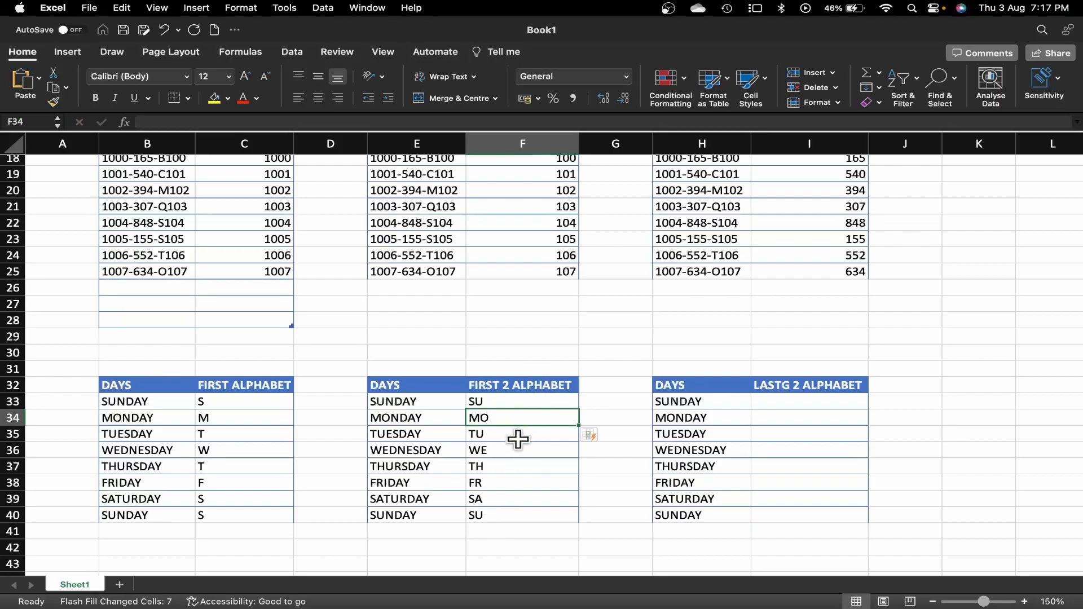
Correct the misspelled header in I32 so that it reads LAST 2 ALPHABET
scroll(805, 426, right, 3)
scroll(805, 426, down, 1)
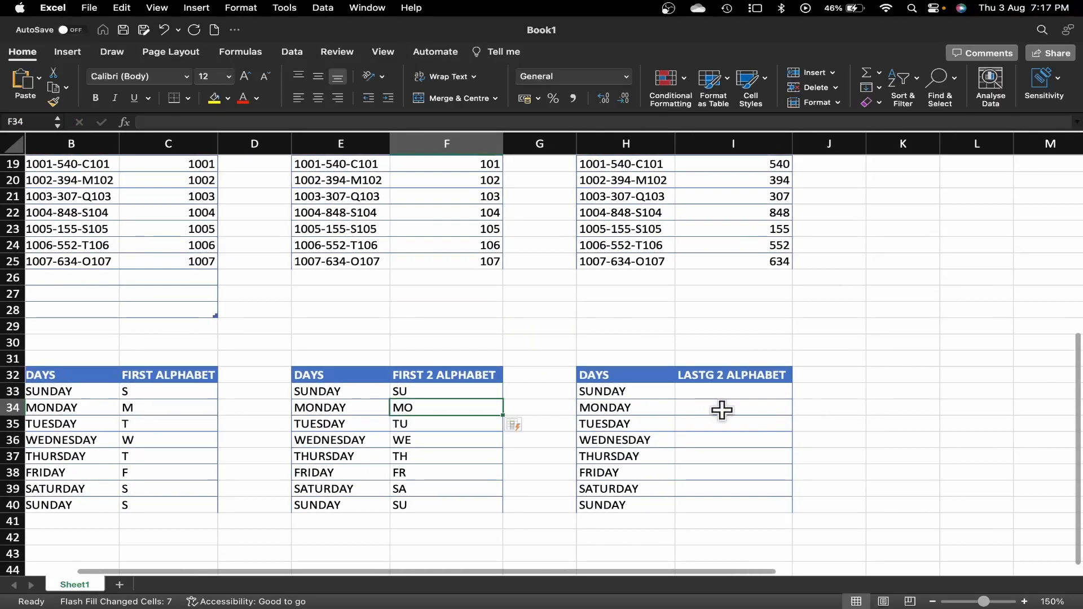
click(720, 374)
double_click(720, 374)
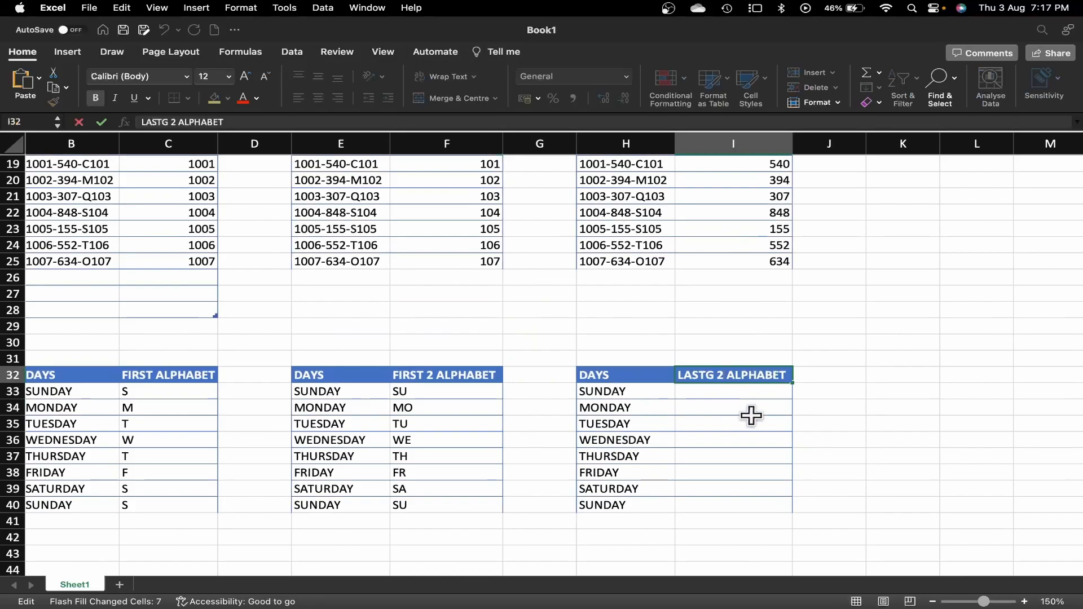
key(BackSpace)
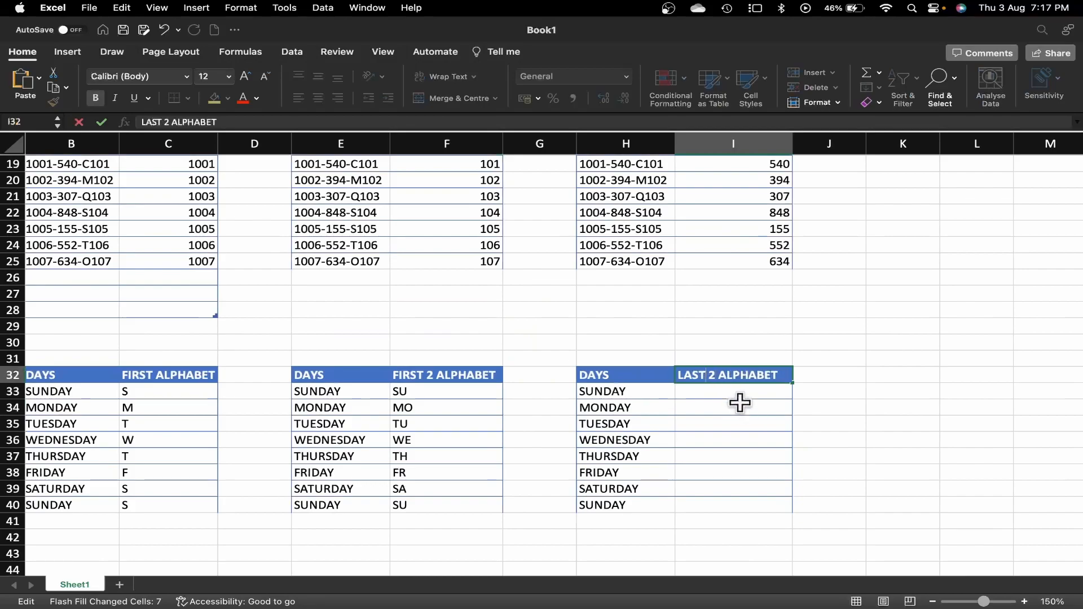
Try to Flash Fill the LAST 2 ALPHABET column from the single example AY in I33
click(732, 395)
text(AY)
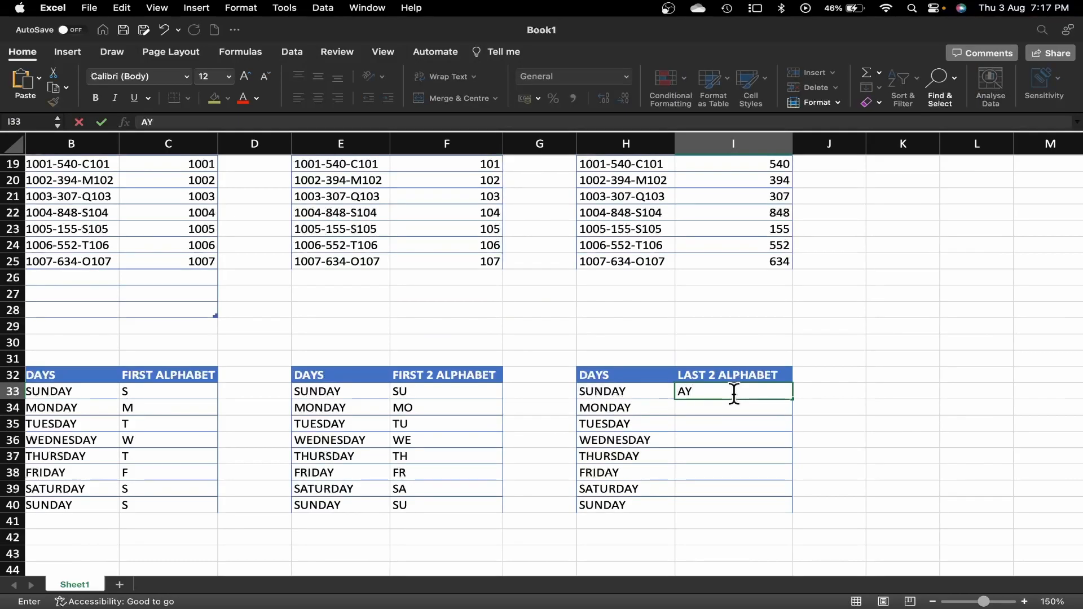
key(Return)
key(ctrl+e)
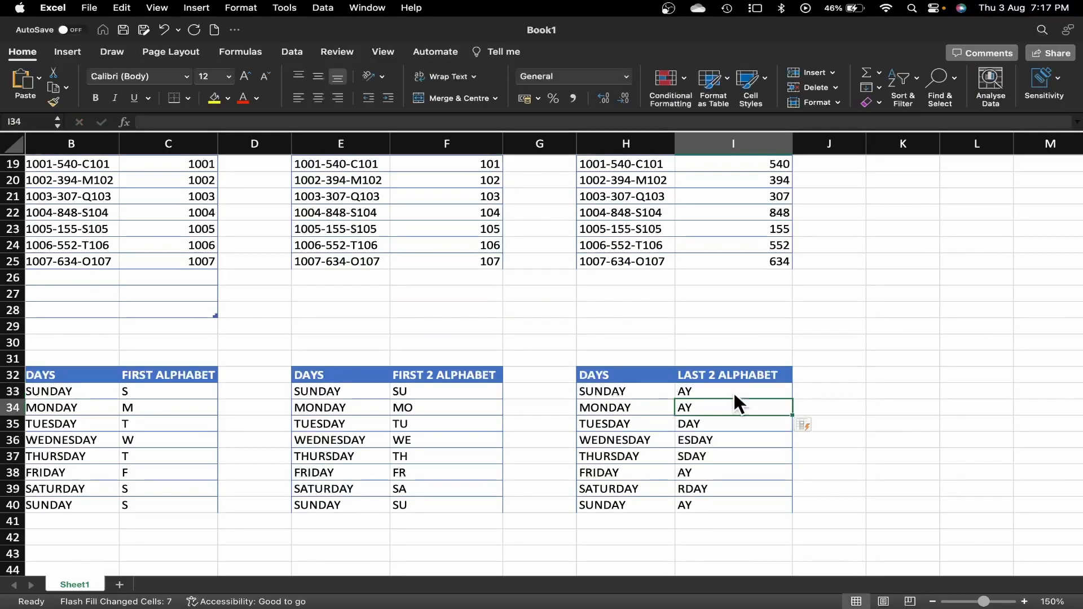
click(712, 443)
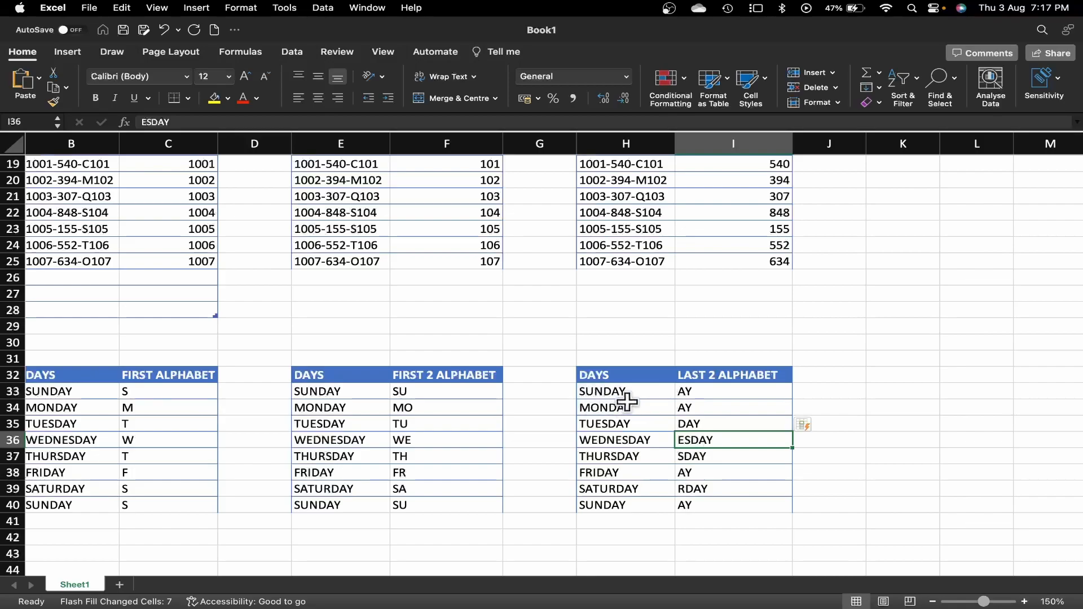
click(720, 393)
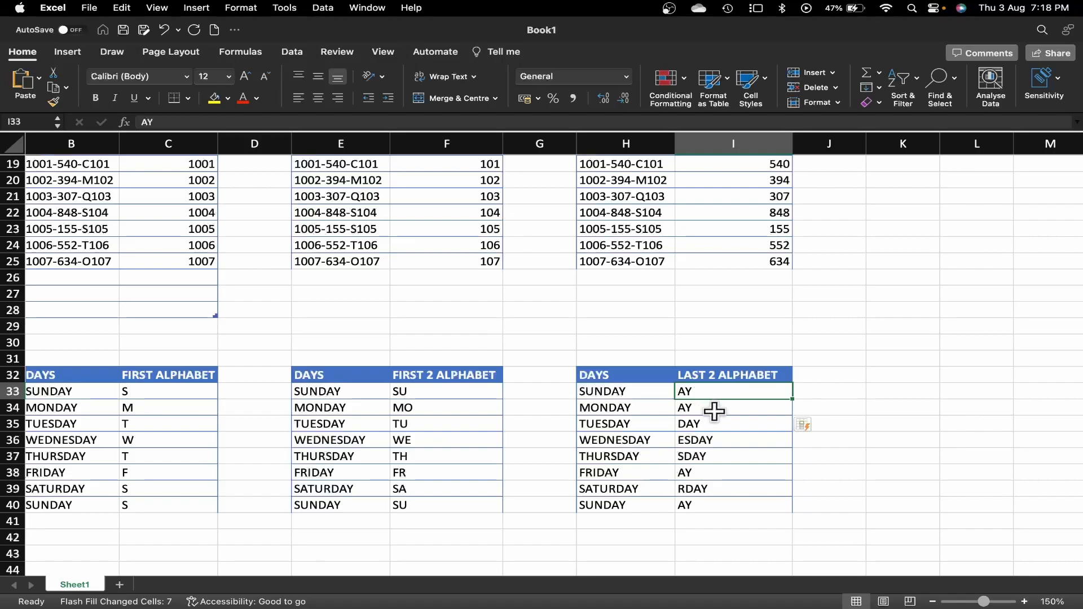
Clear the contents of I33:I40 in the LAST 2 ALPHABET column
click(716, 504)
drag(716, 504, 702, 397)
key(Delete)
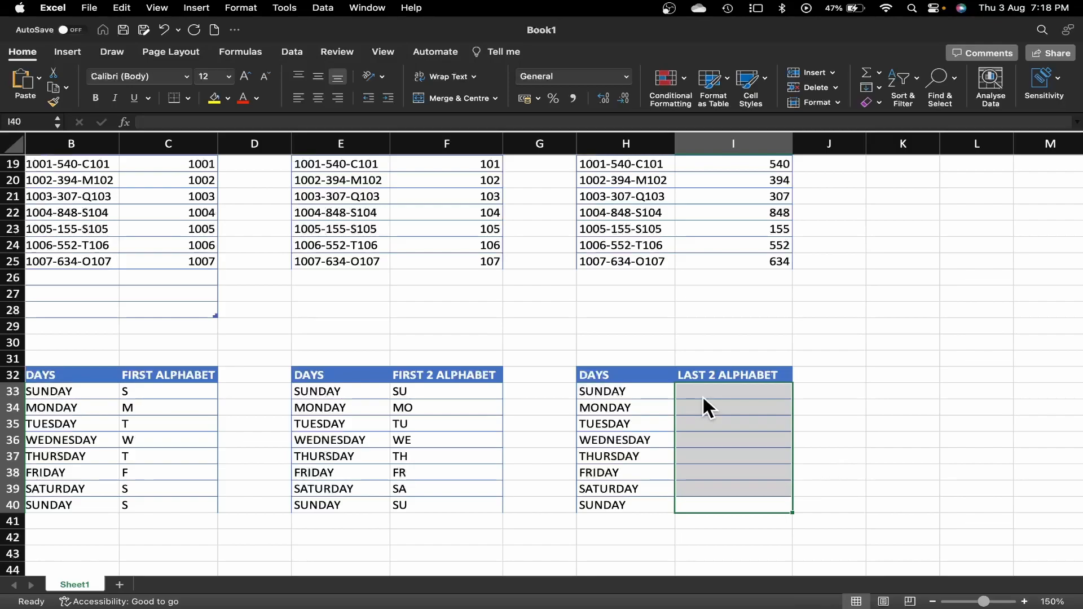
Enter AY as the example in I33 and I36, and Flash Fill the rest of the LAST 2 ALPHABET column
click(702, 394)
text(AY)
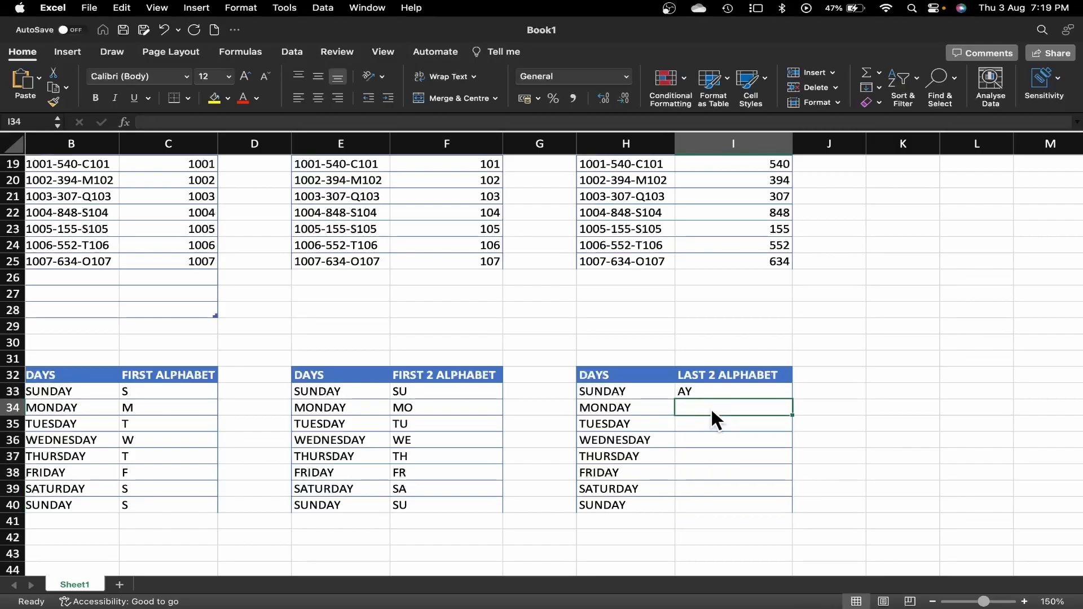
click(702, 440)
text(AY)
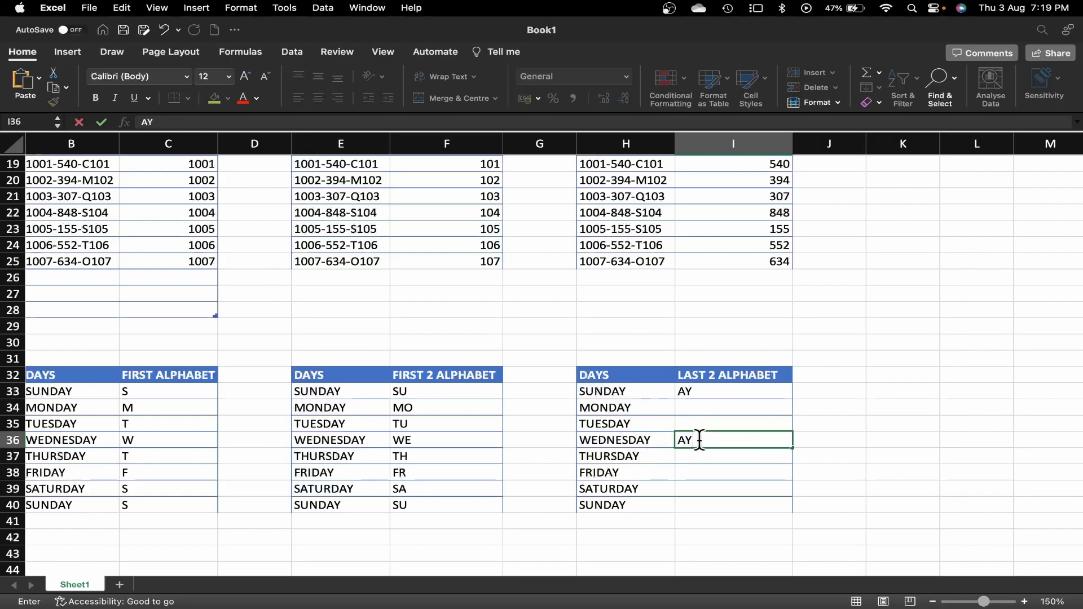
click(702, 418)
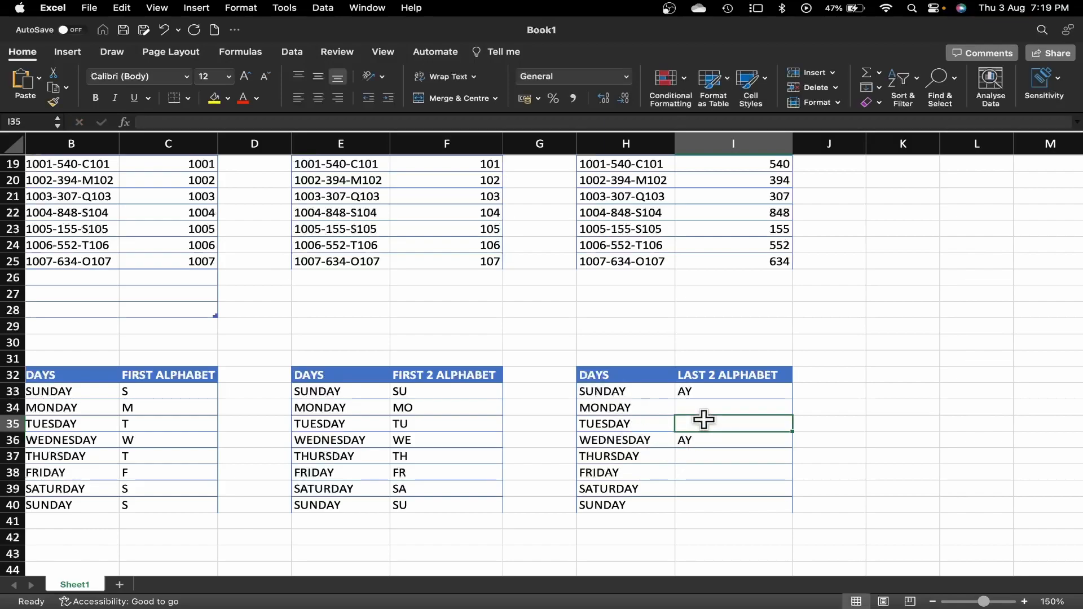
key(ctrl+e)
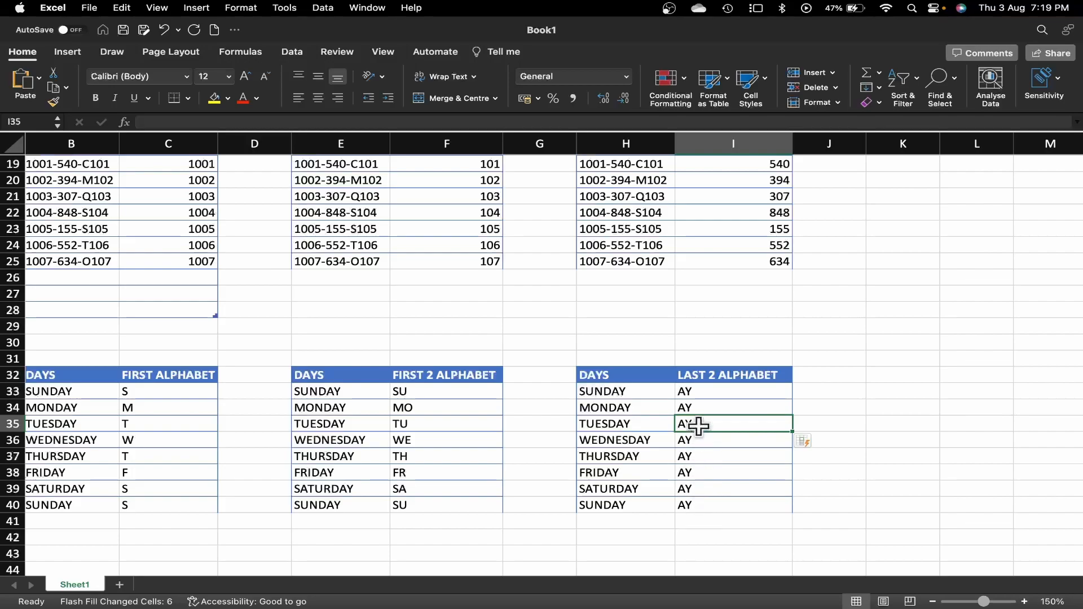
click(724, 469)
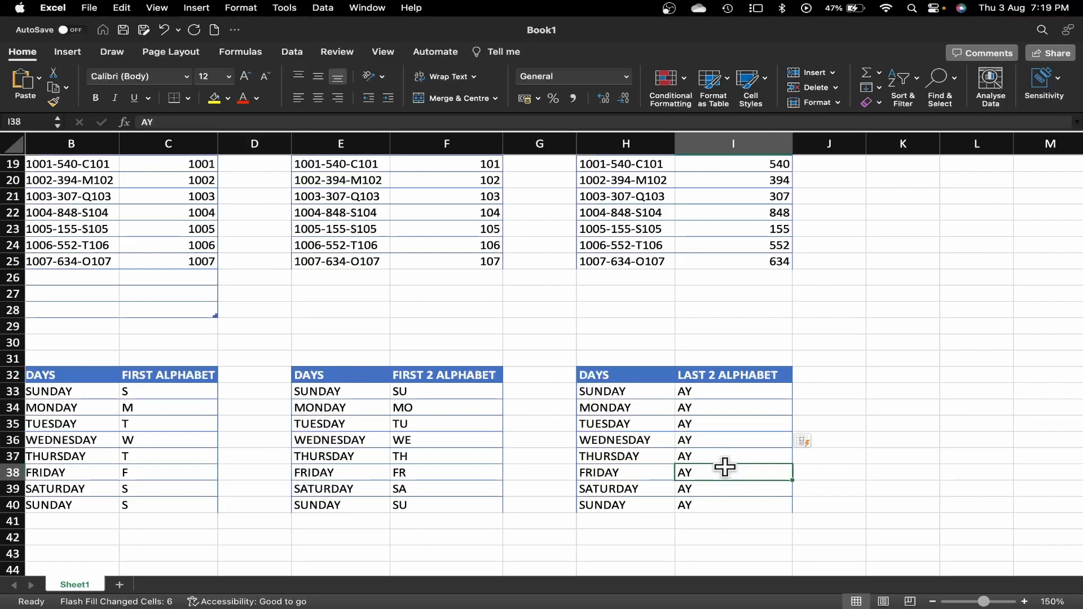
click(730, 429)
click(723, 472)
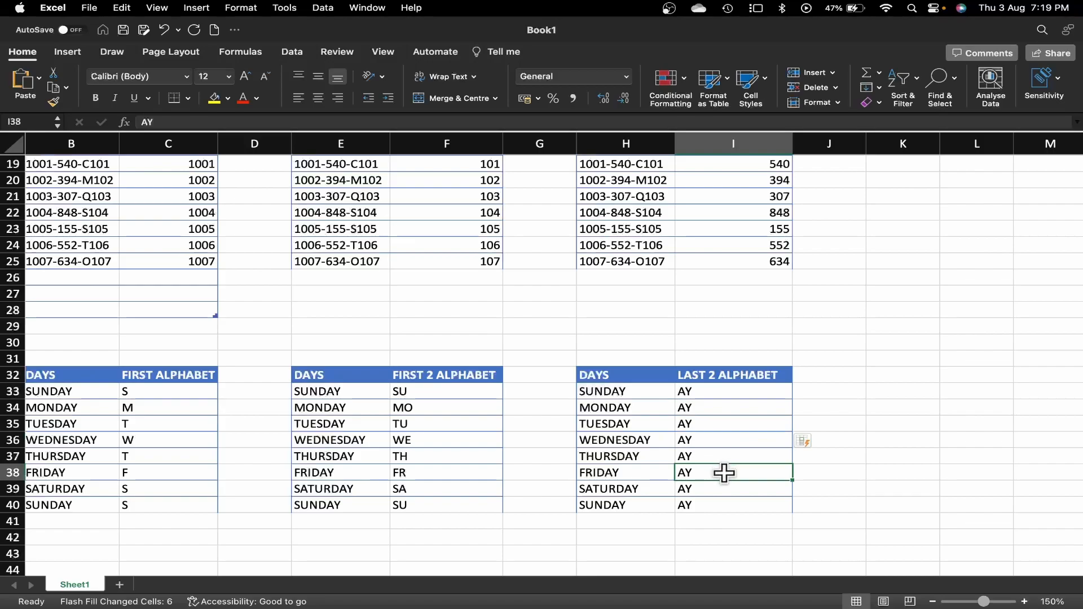
key(ctrl+Left)
key(ctrl+Right)
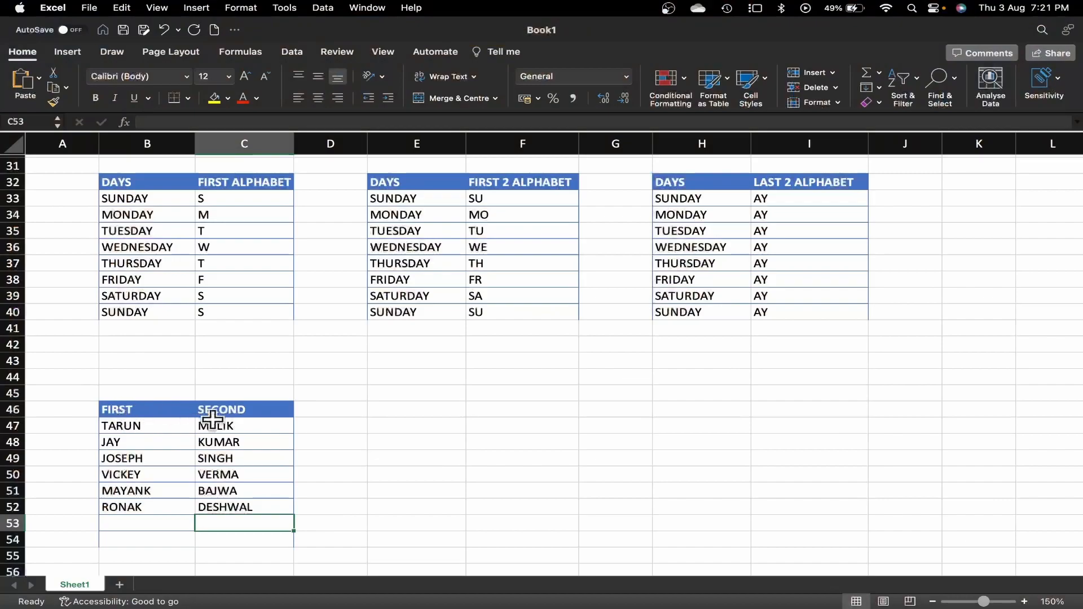
Flash Fill D48:D52 from a lowercase, hyphen-joined full name entered in D47, and auto-fit the width of column D
click(315, 423)
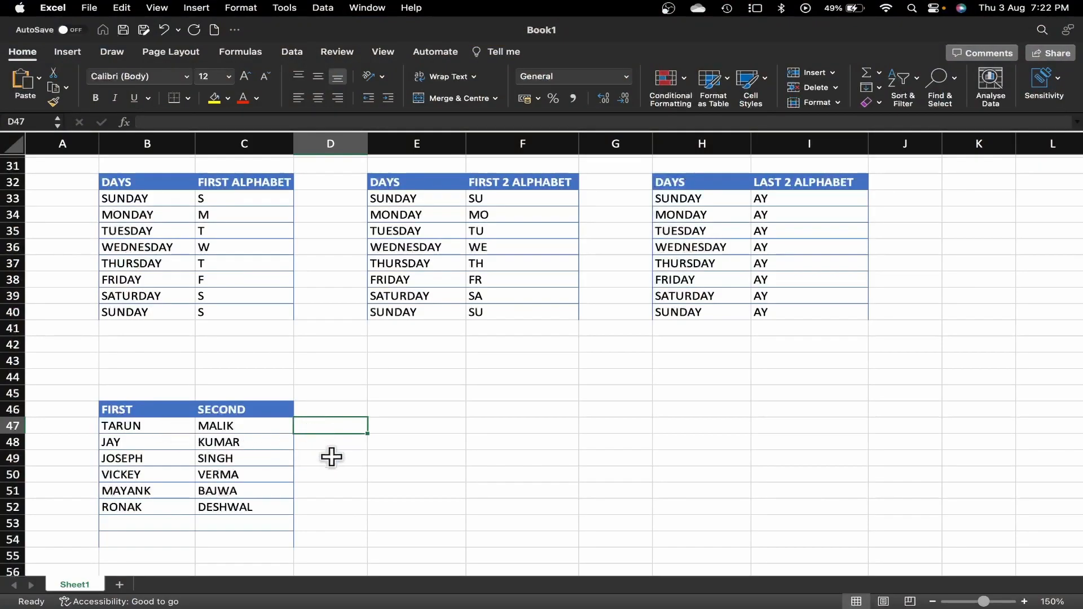
text(tarun-malik)
key(Return)
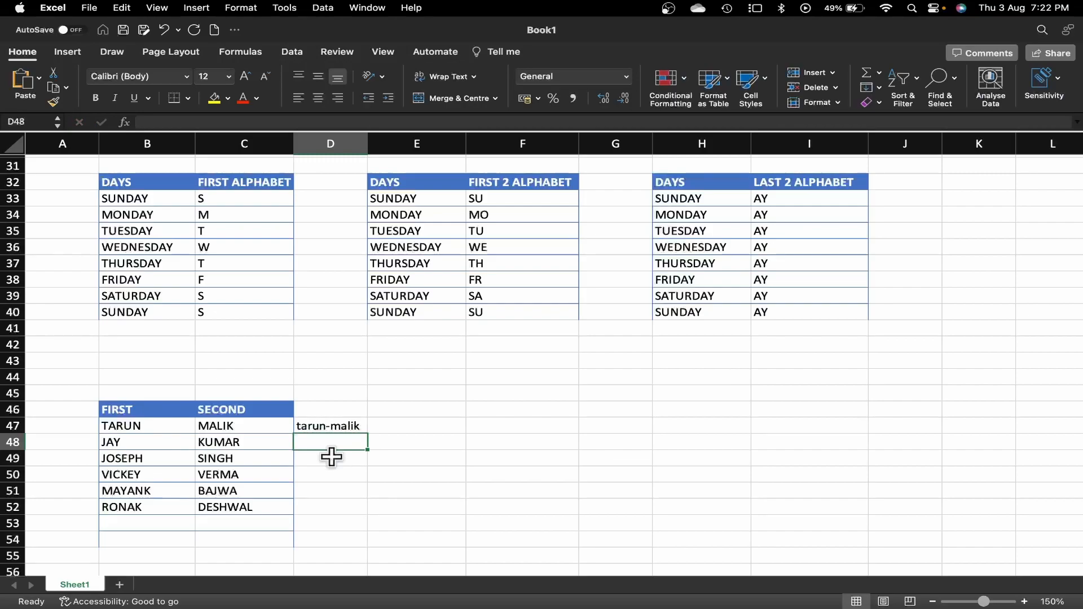
key(super+e)
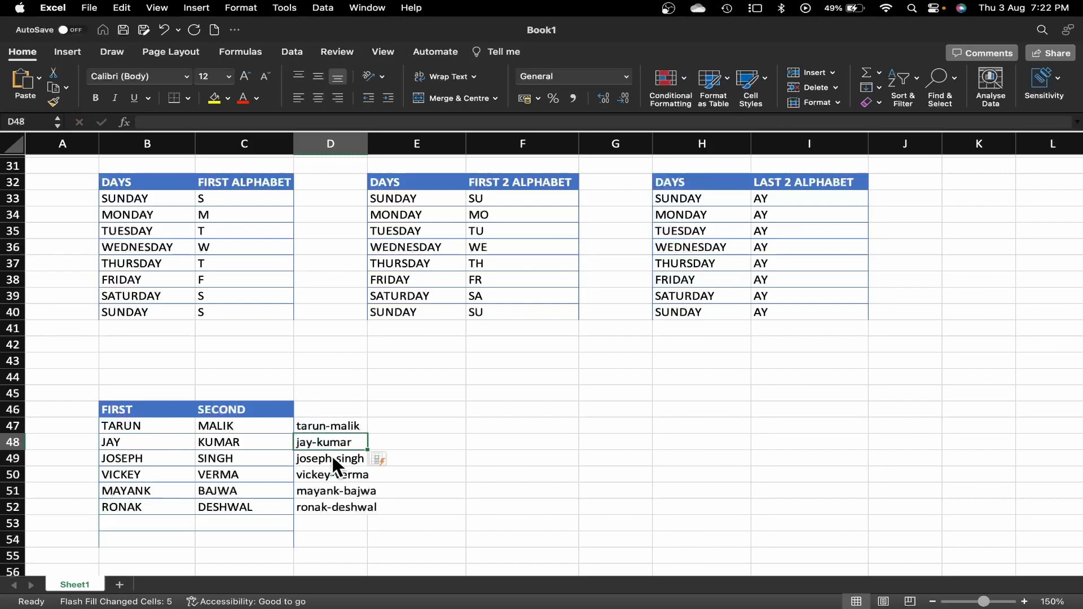
double_click(368, 145)
click(335, 538)
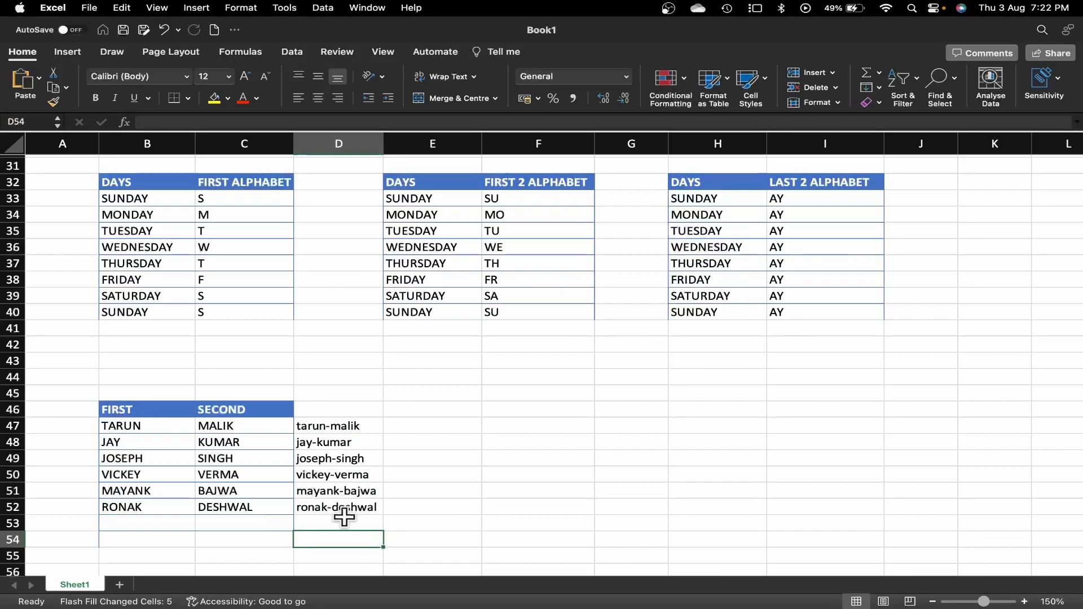
Clear the lowercase combined names from D47:D52
drag(348, 513, 338, 434)
key(Delete)
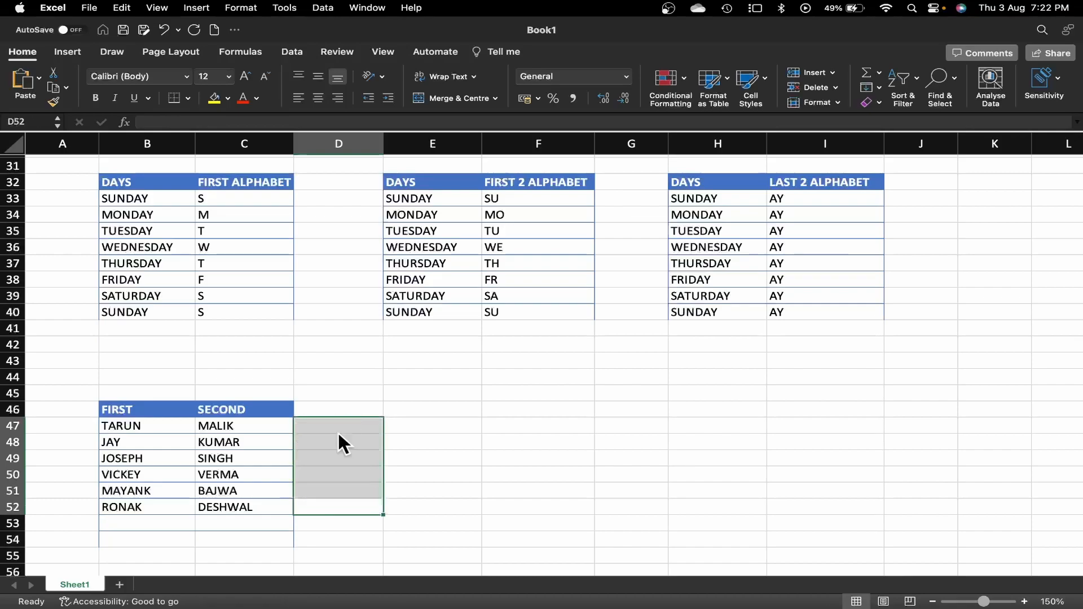
text(T)
key(BackSpace)
click(323, 542)
click(324, 413)
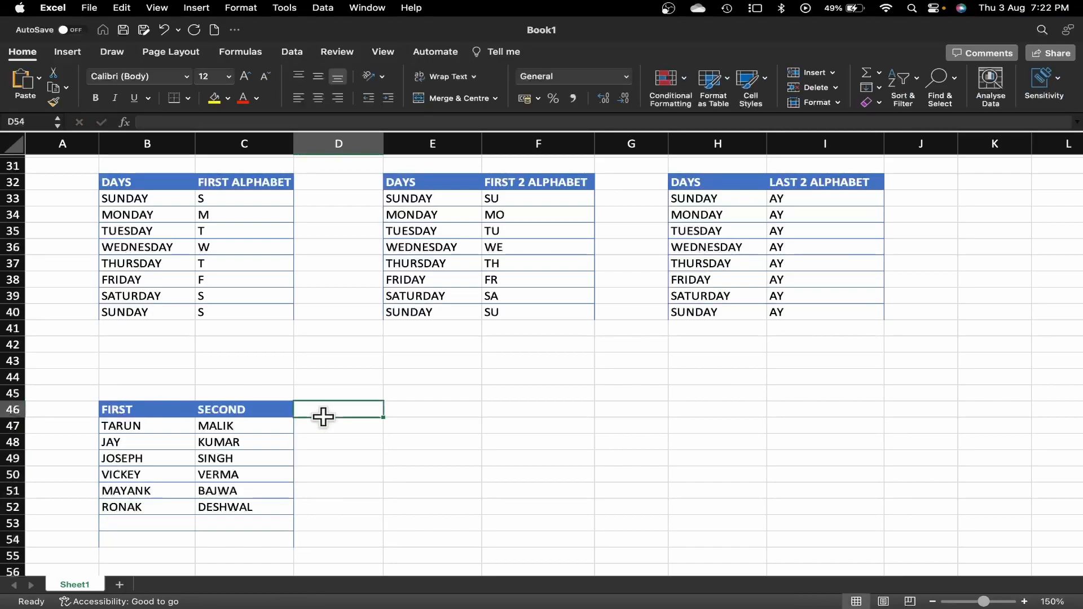
Enter the first row's full name in D47, capitalized and joined by a hyphen, and Flash Fill the remaining names in column D
click(320, 423)
text(T)
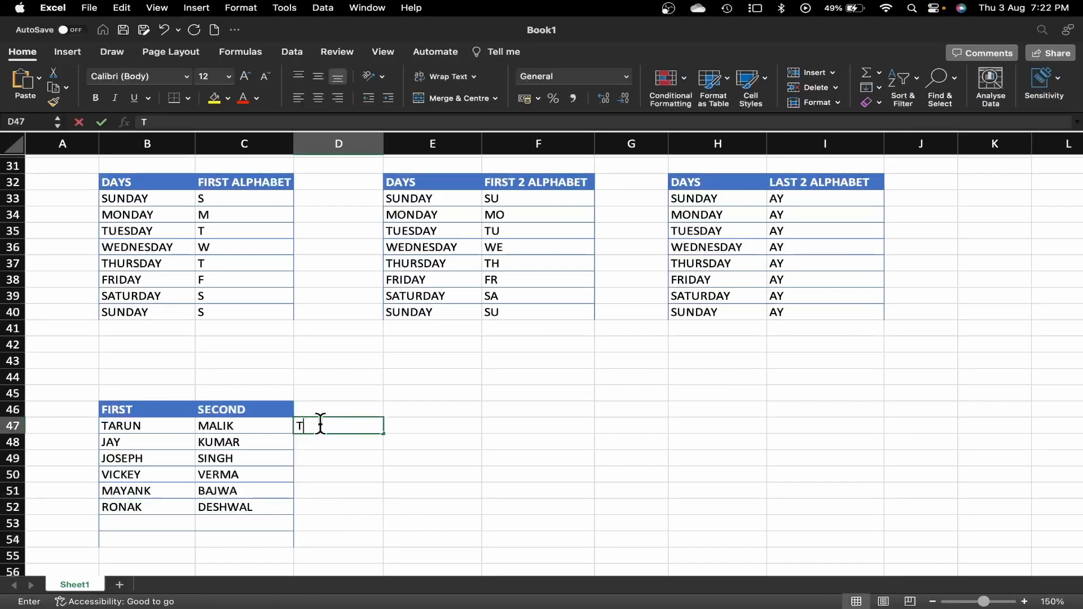
text(arun-Malik)
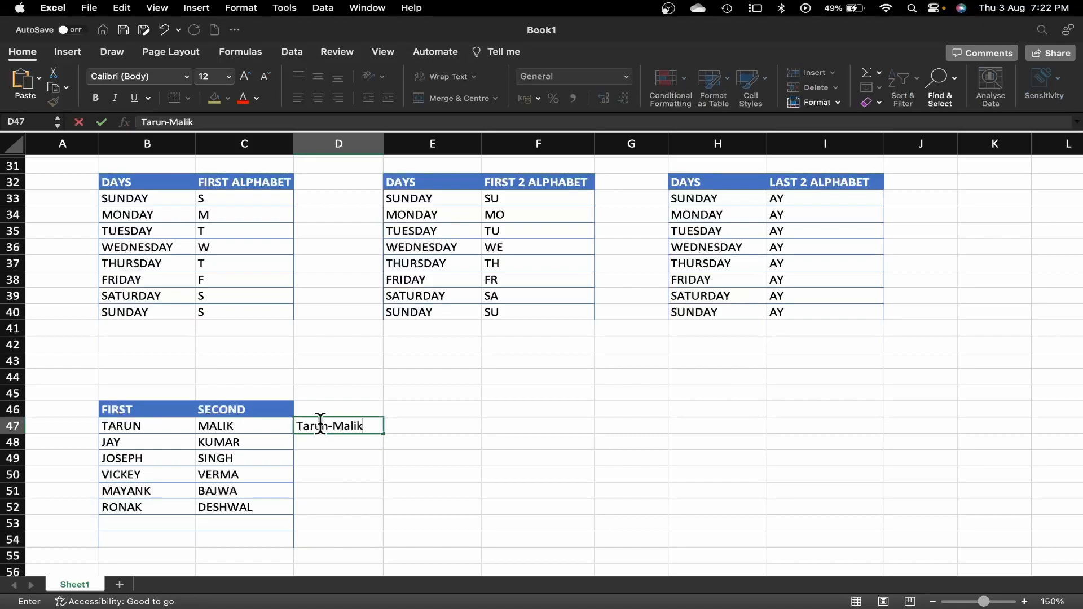
click(322, 442)
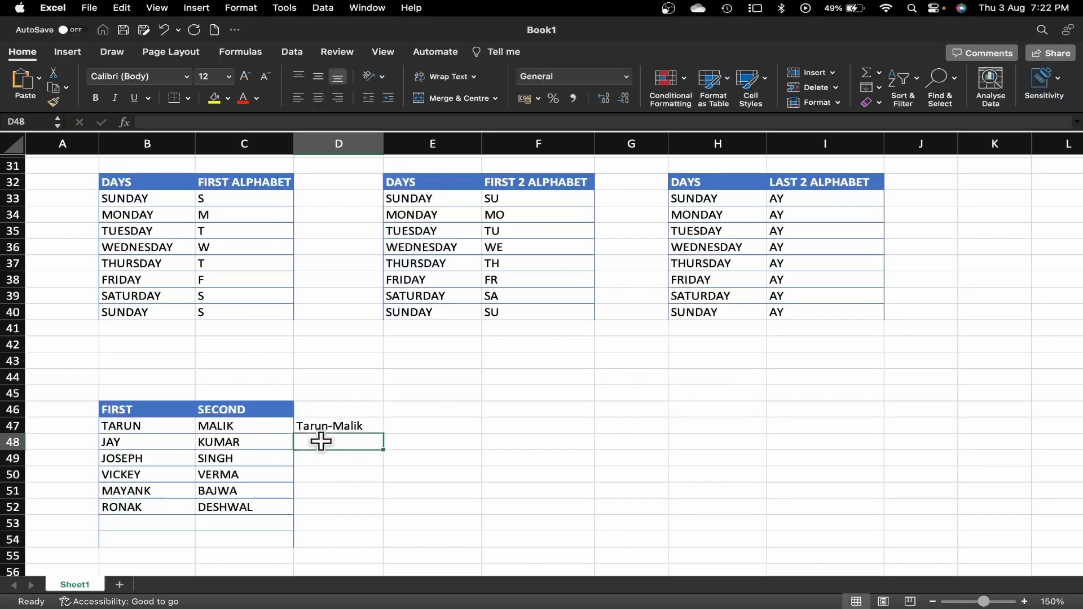
key(ctrl+e)
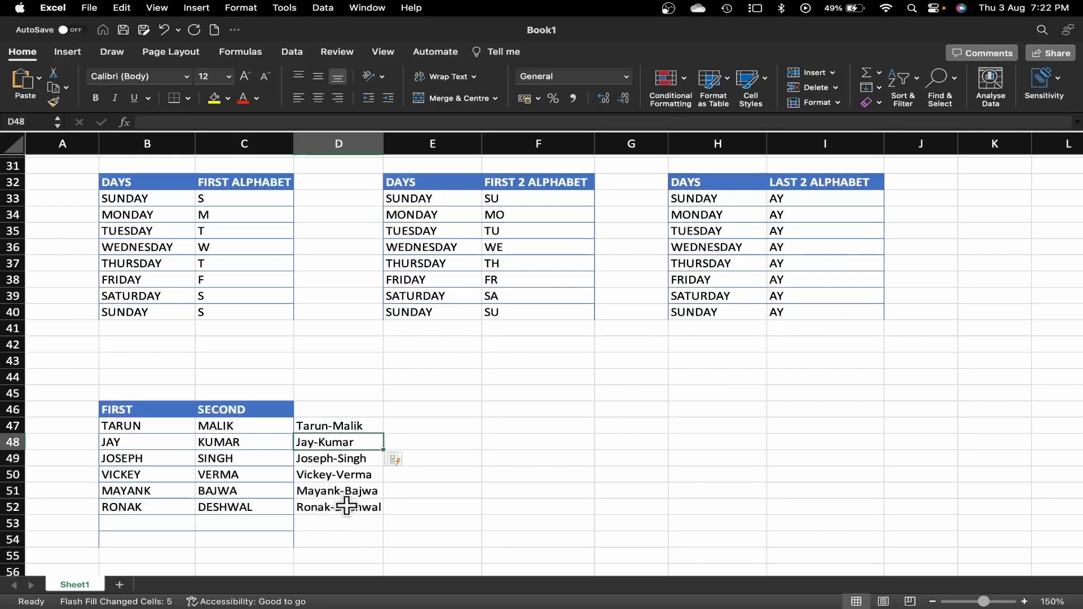
click(423, 520)
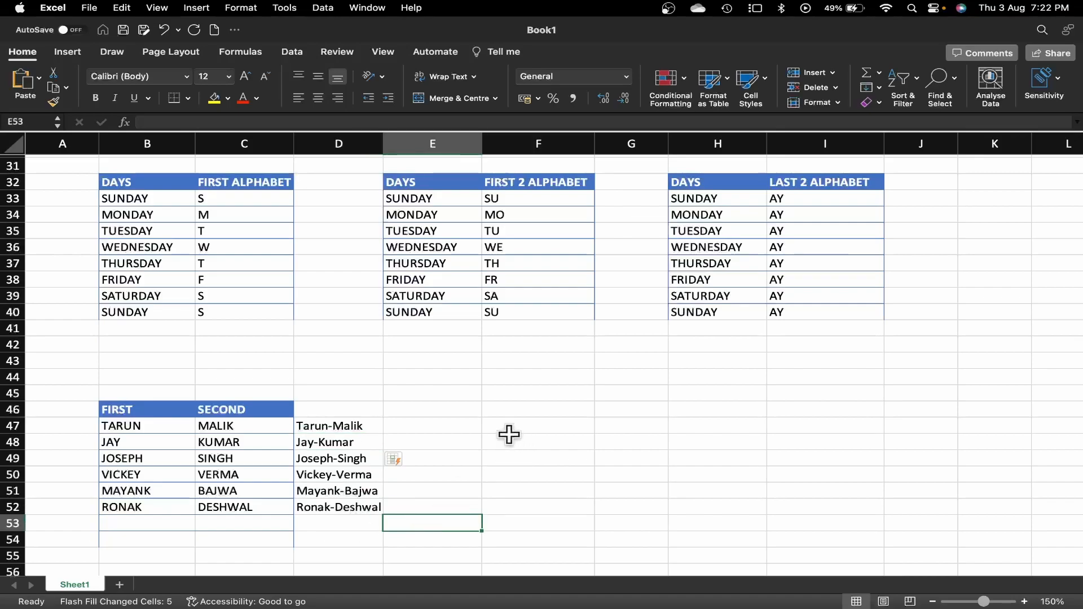
Merge and centre F47:G49 and enter the text CTRL+E there at font size 48
click(522, 426)
drag(523, 426, 634, 454)
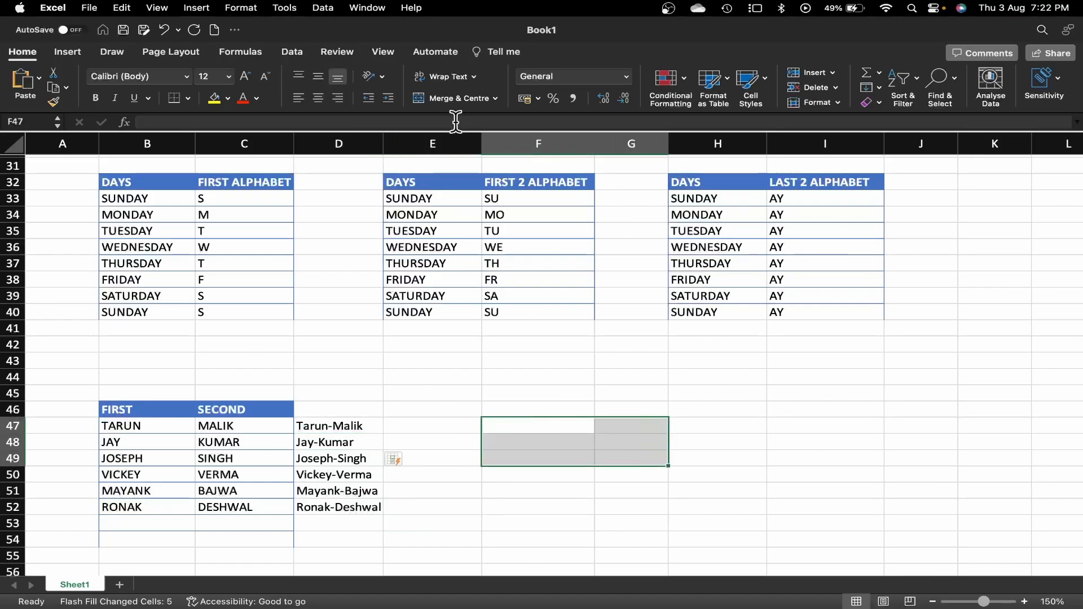
click(451, 101)
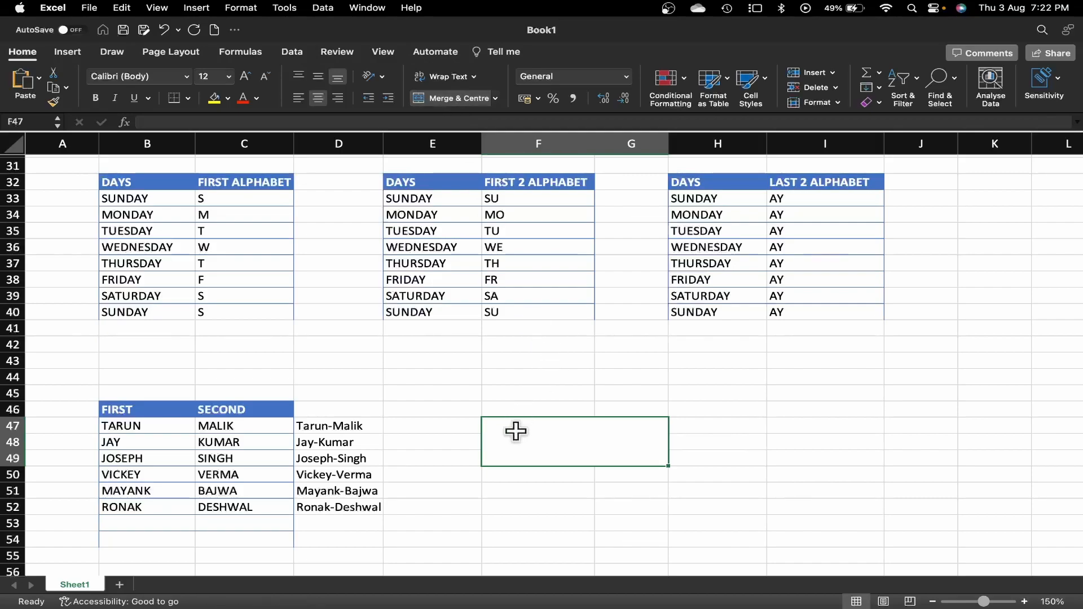
text(ct)
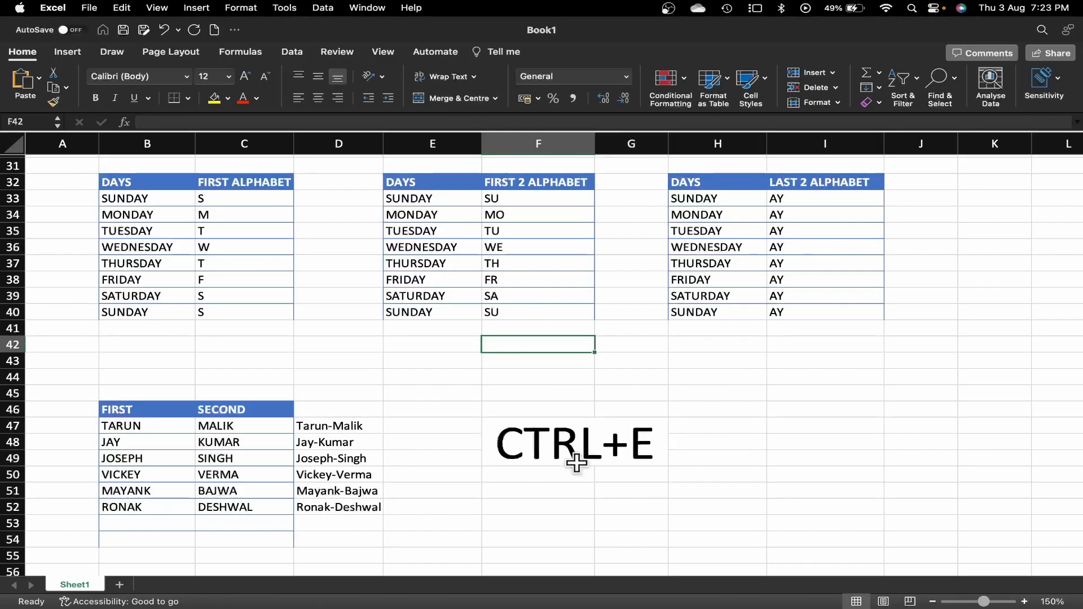
click(564, 458)
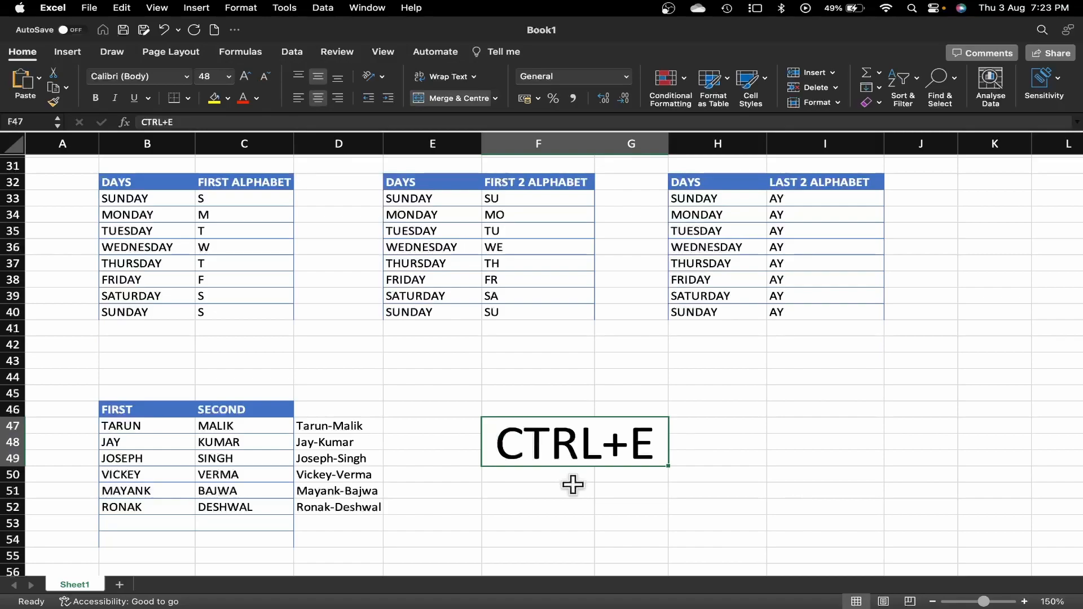
Switch to Google Keep and look through the topic list in the MS Excel Video Topics note
scroll(573, 484, up, 15)
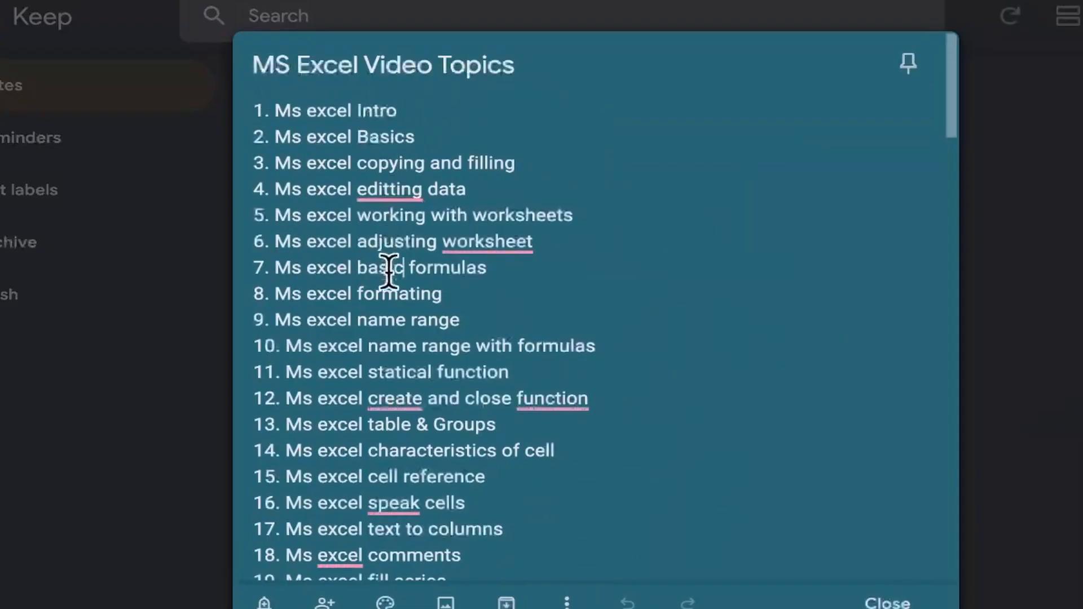
scroll(382, 337, down, 3)
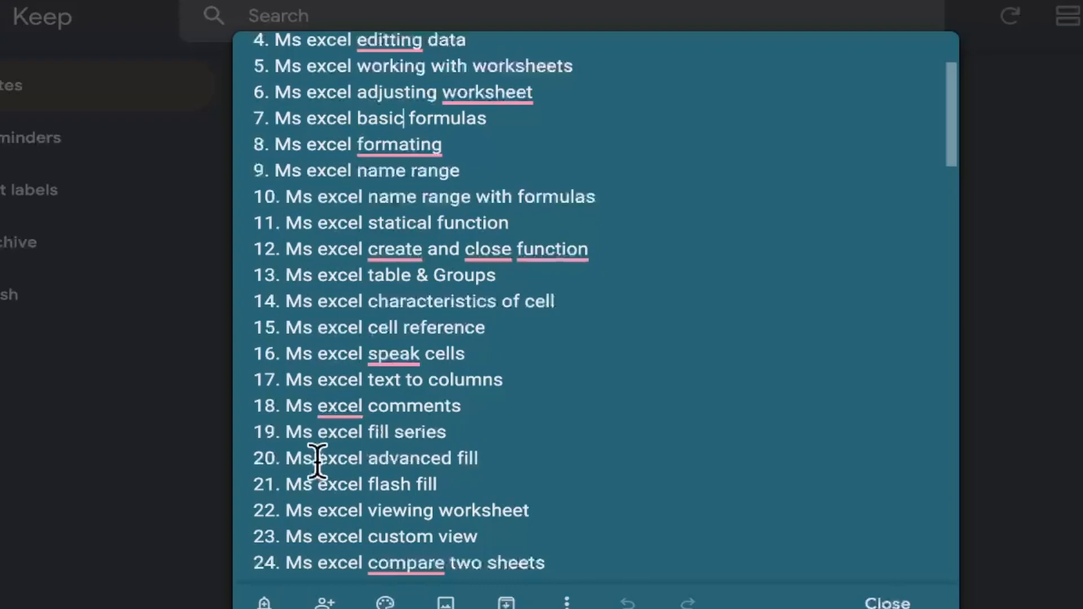
scroll(349, 486, down, 3)
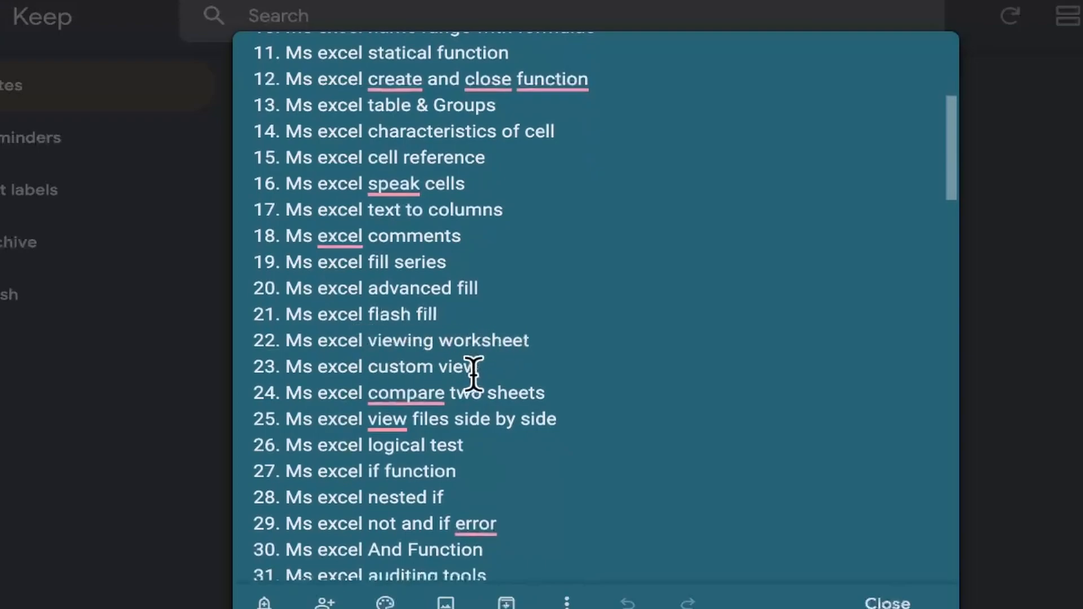
scroll(458, 389, down, 8)
scroll(458, 392, down, 2)
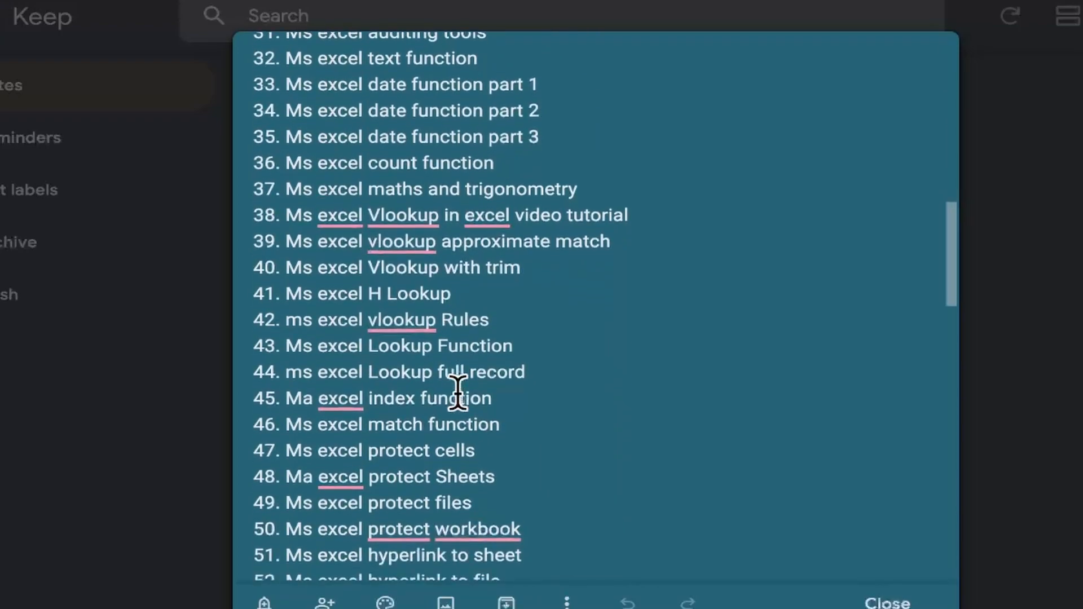
scroll(415, 324, down, 2)
scroll(416, 327, down, 11)
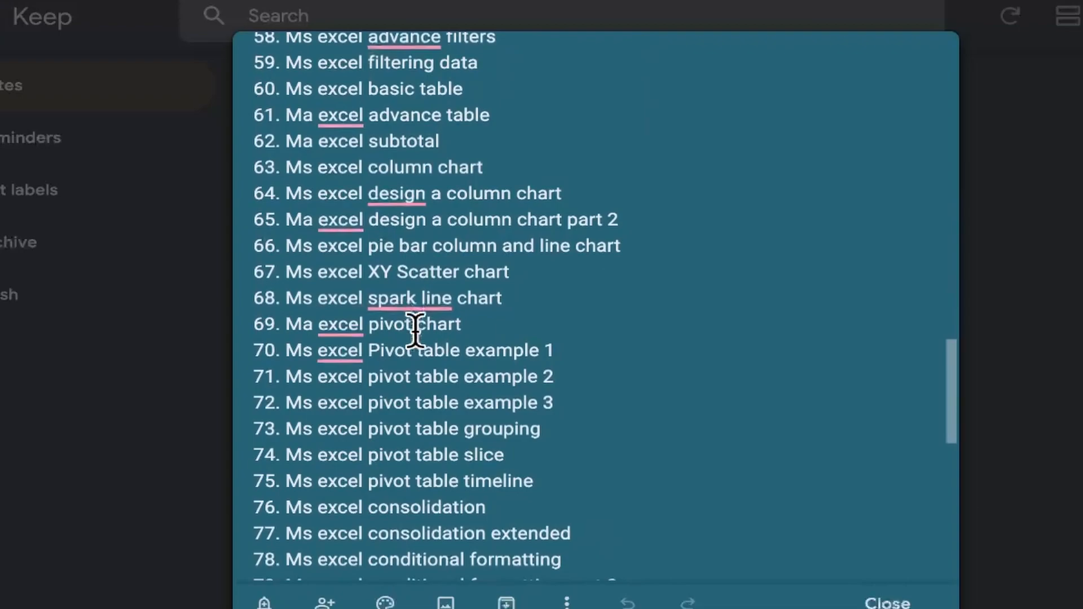
Review the remaining topics in the MS Excel Video Topics note through the shortcut entries at its end, and return to its beginning
scroll(392, 480, down, 2)
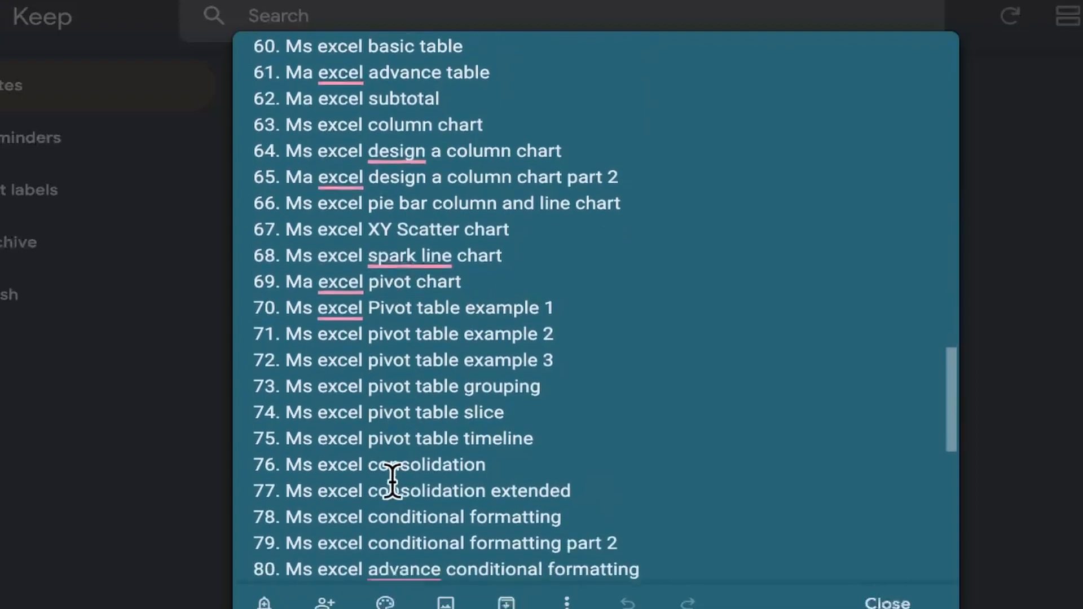
scroll(392, 481, down, 3)
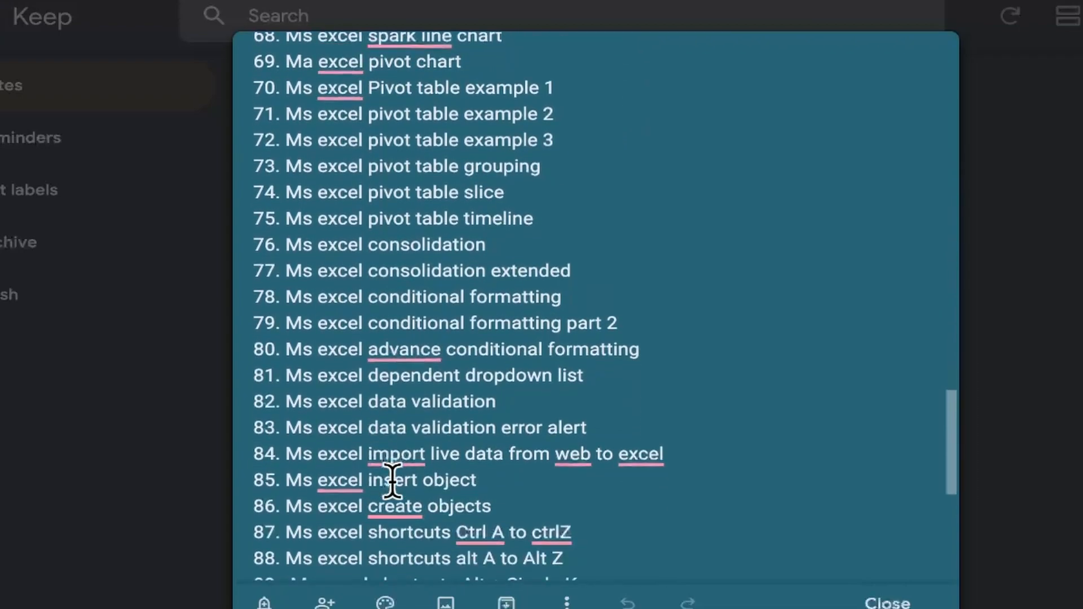
scroll(392, 480, down, 4)
scroll(392, 480, down, 2)
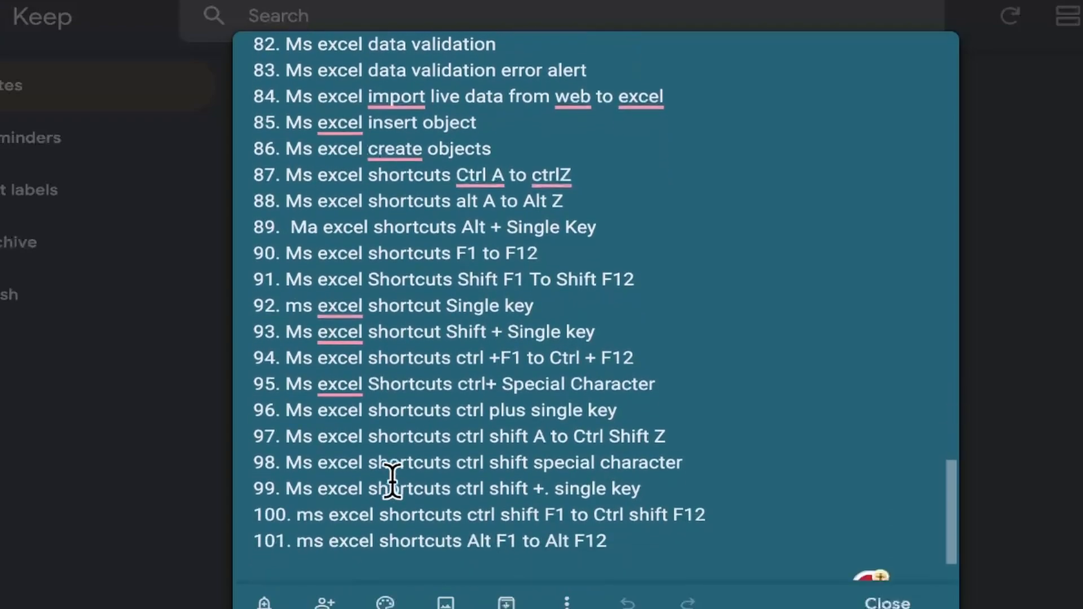
scroll(456, 404, down, 1)
scroll(455, 405, up, 2)
scroll(455, 405, down, 1)
scroll(456, 404, down, 1)
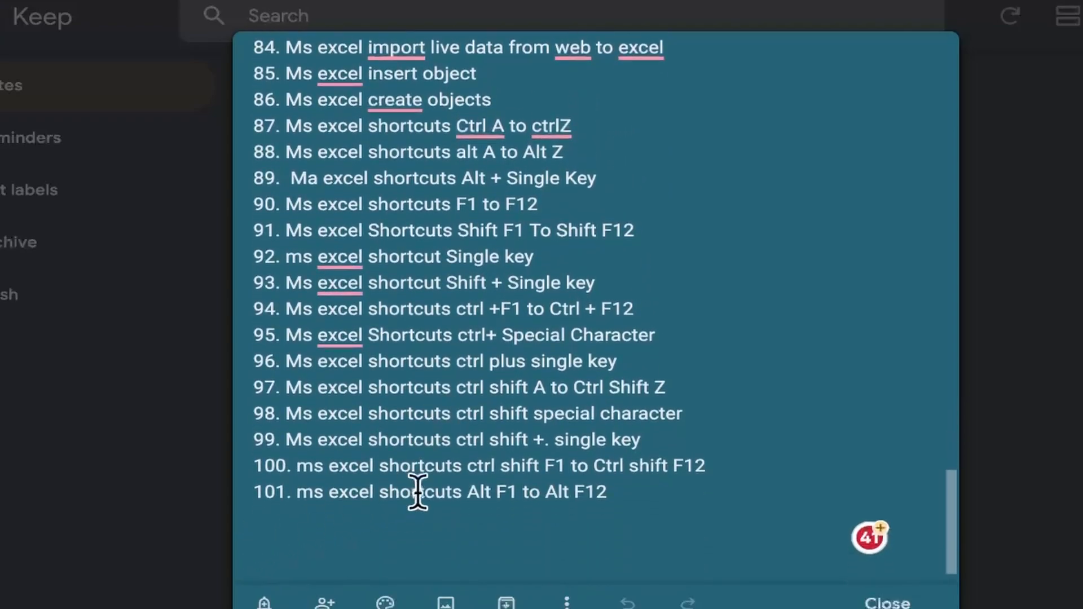
scroll(443, 381, up, 1)
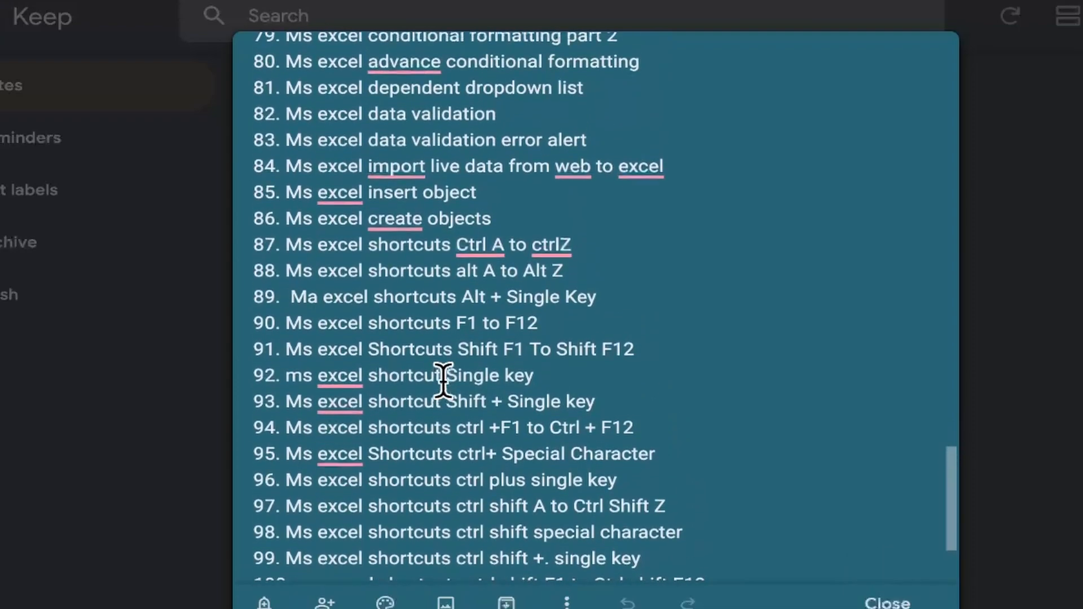
scroll(444, 381, up, 17)
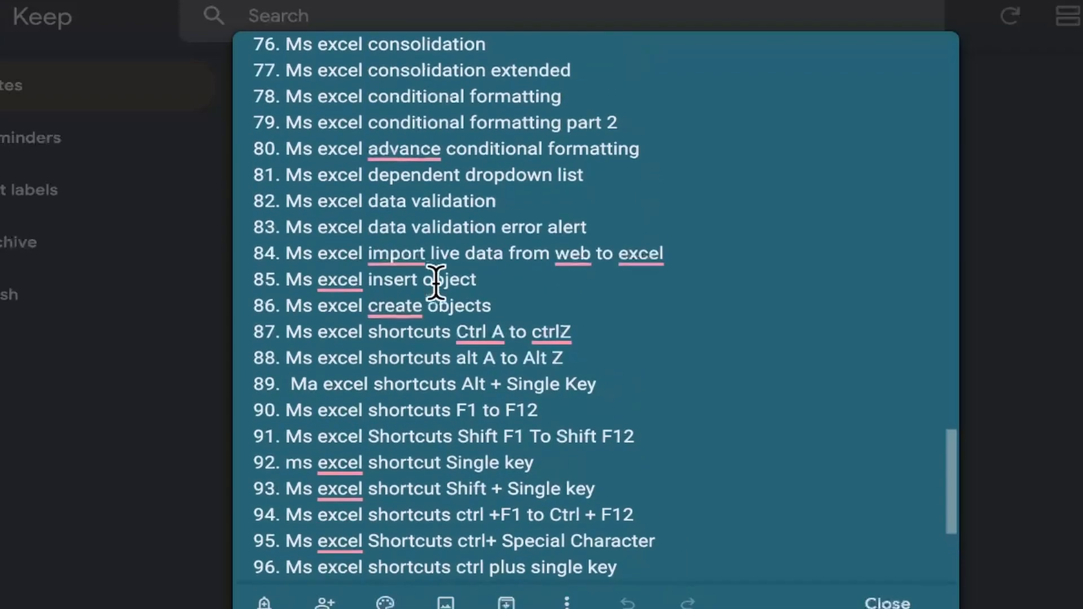
scroll(436, 282, up, 1)
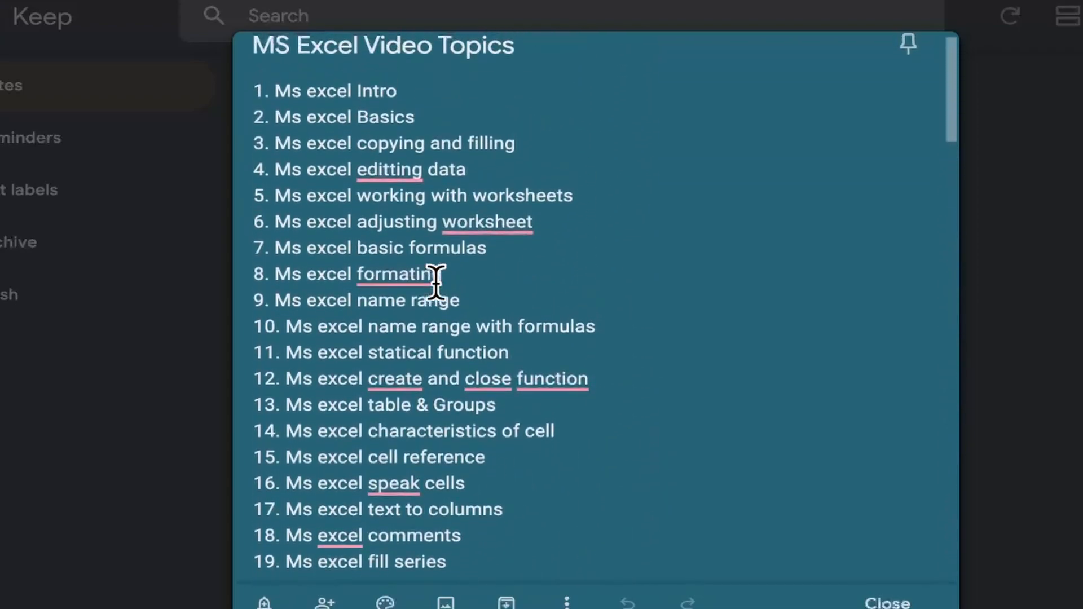
scroll(436, 282, up, 1)
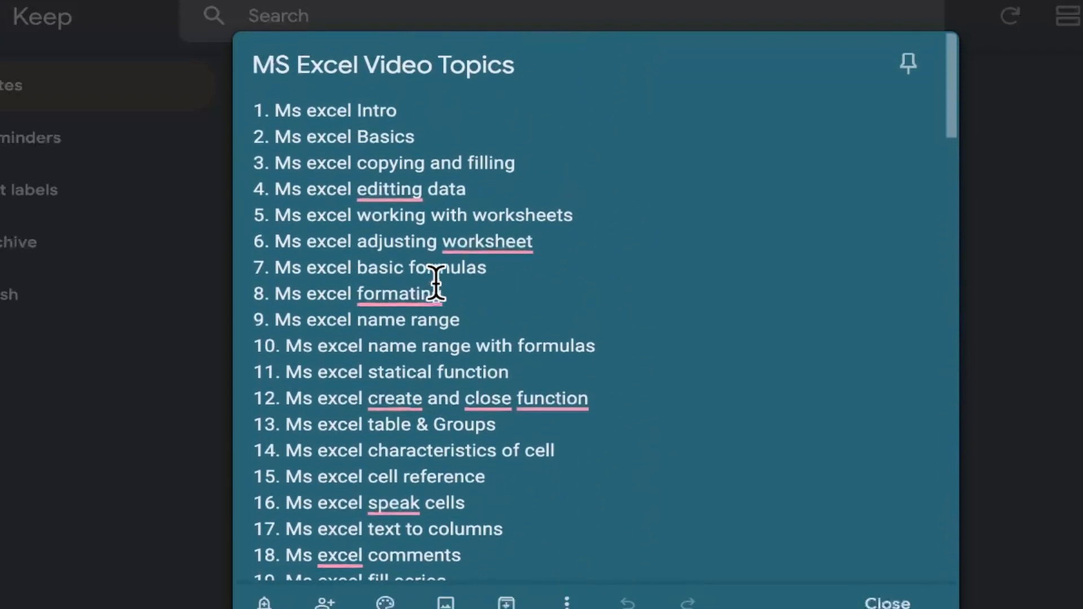